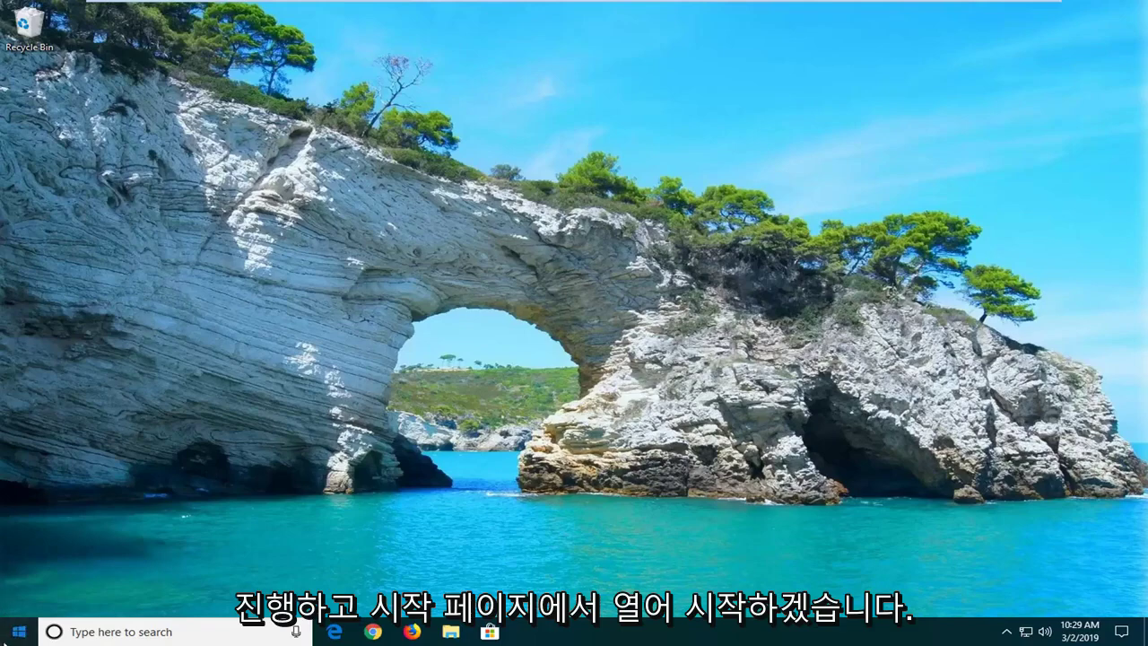
Step: Search the Start menu for 'troubleshoot' and open the Troubleshoot settings best match
click(19, 632)
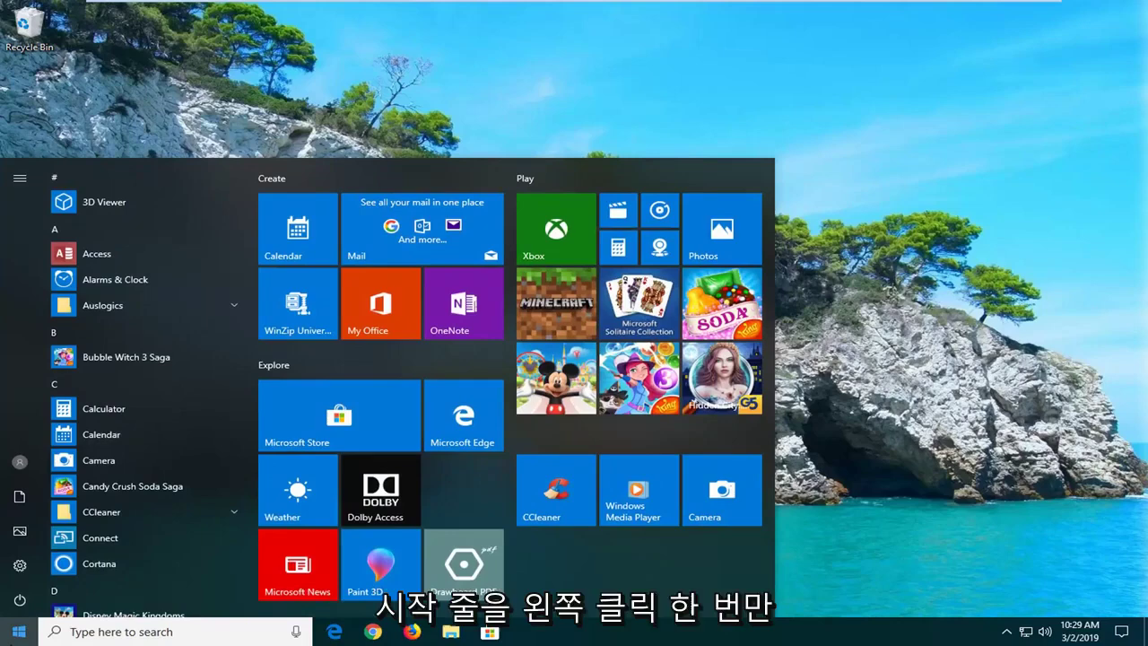
text(t)
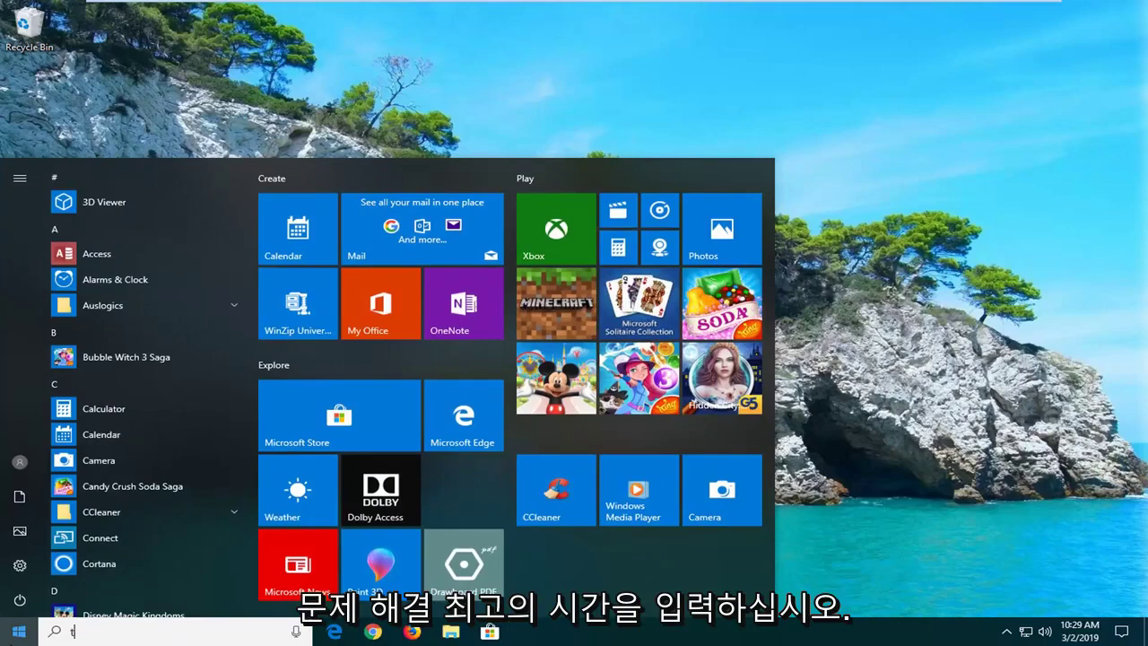
text(roubleshoot)
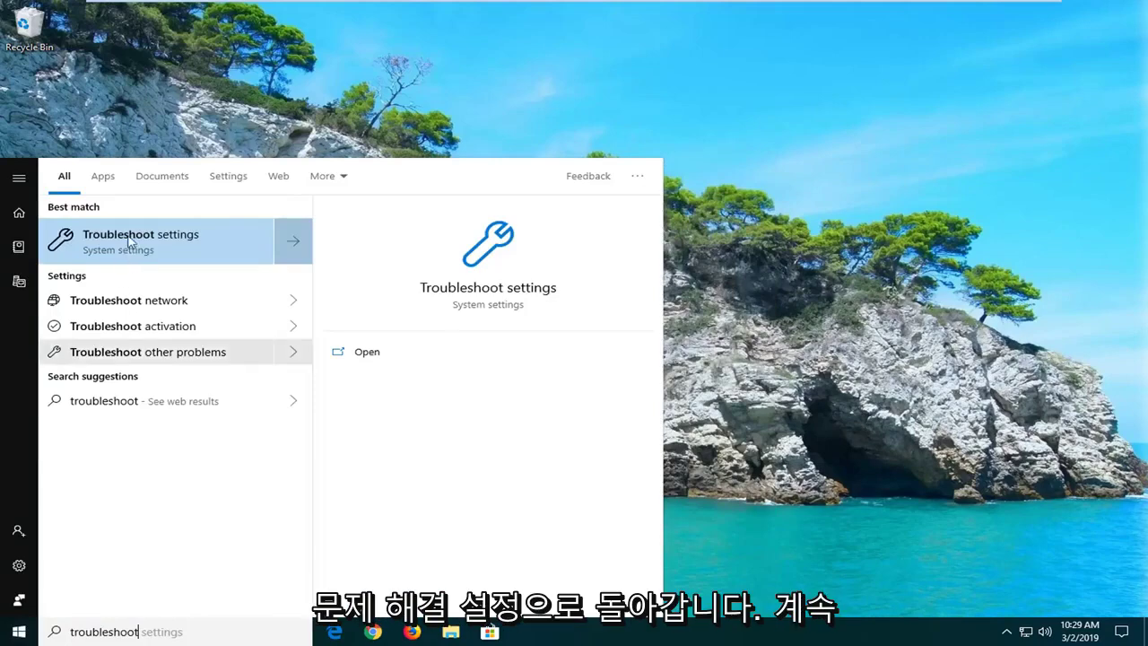
click(130, 240)
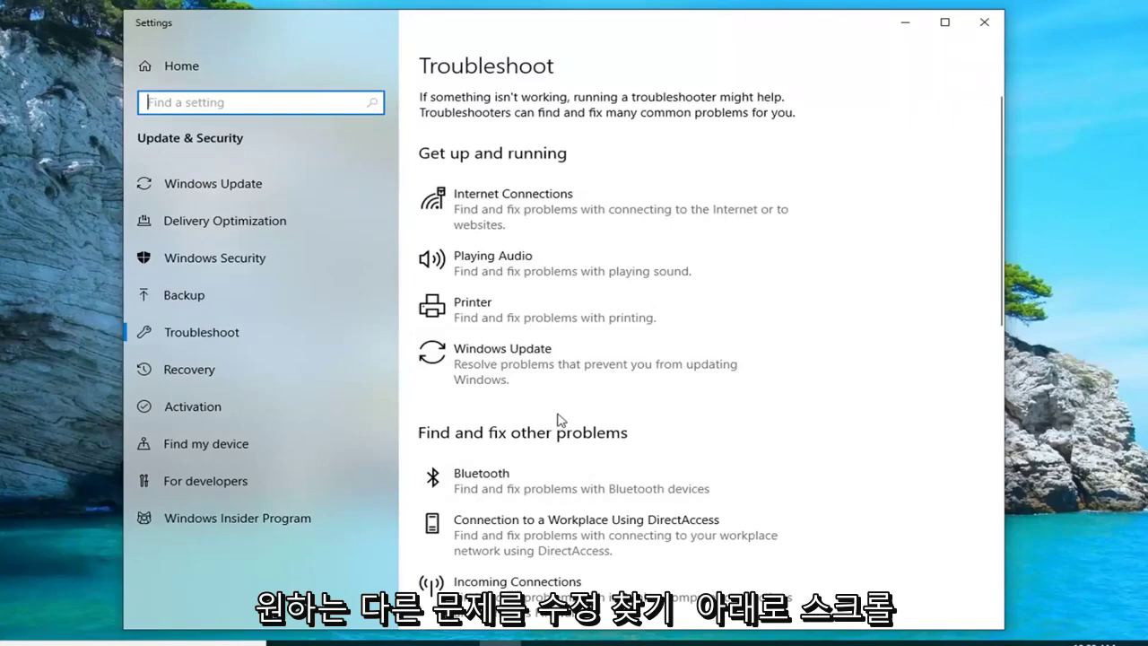
Step: Scroll down the troubleshooter list and expand the Power entry
scroll(548, 403, down, 4)
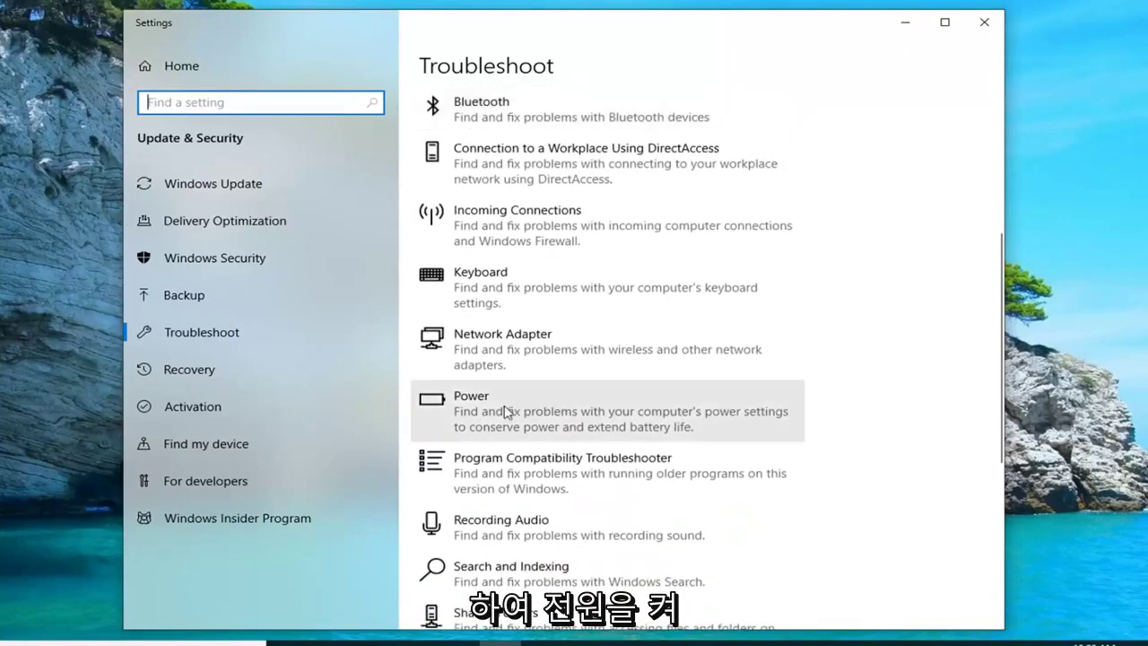
click(559, 414)
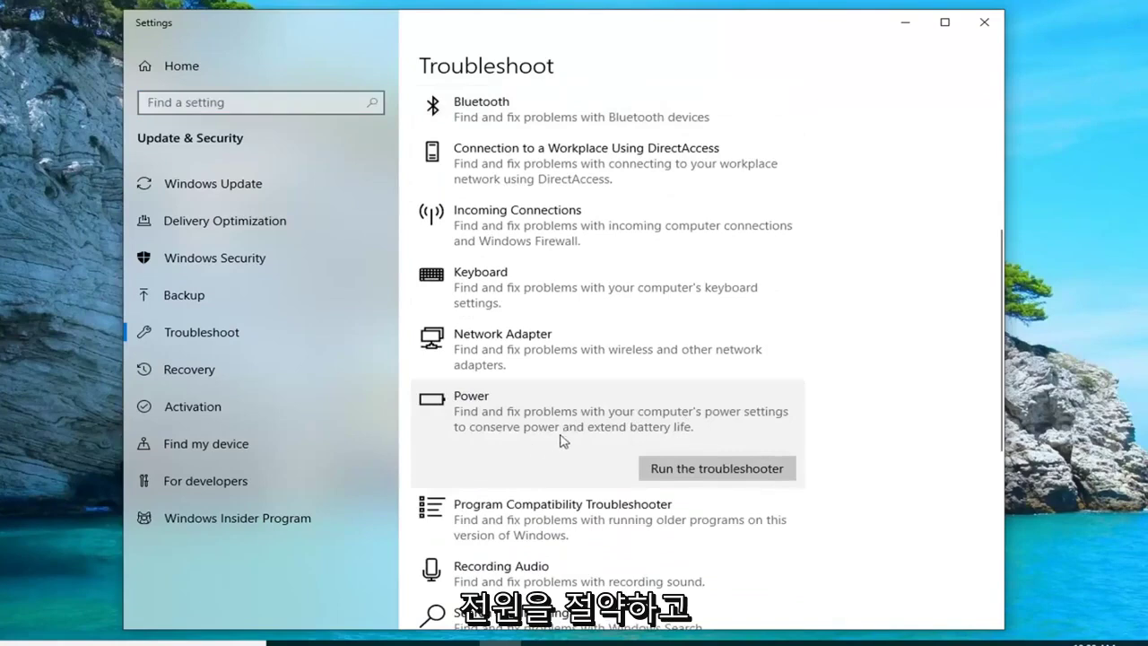
Step: Run the Power troubleshooter and skip the 'Power plan set to High Performance' fix
click(725, 473)
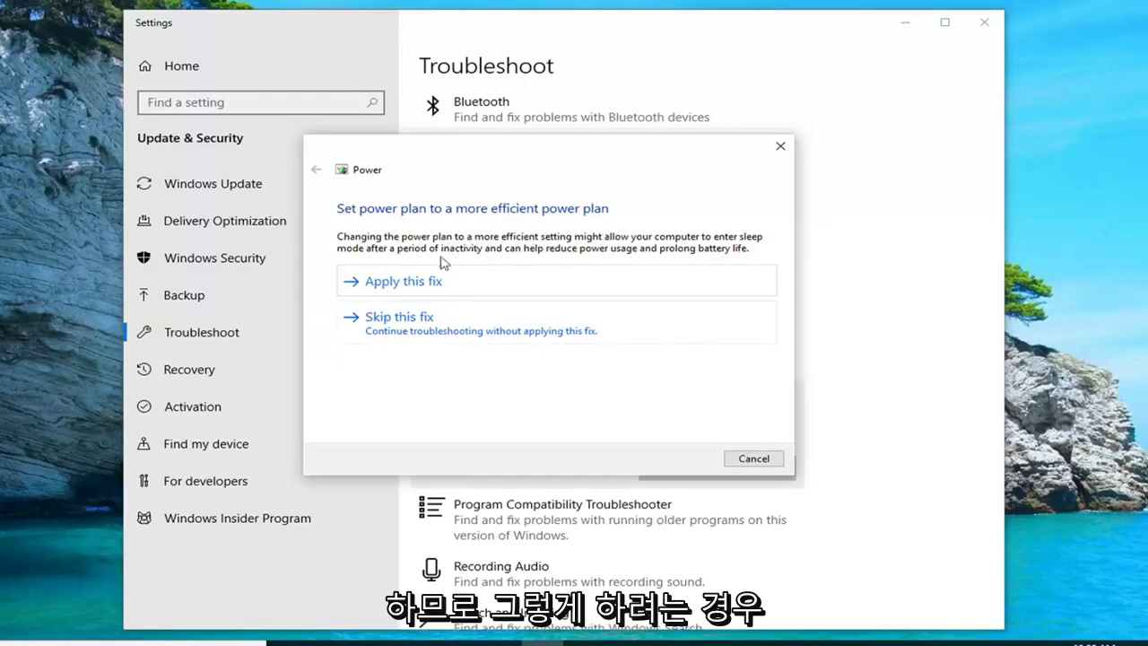
click(401, 327)
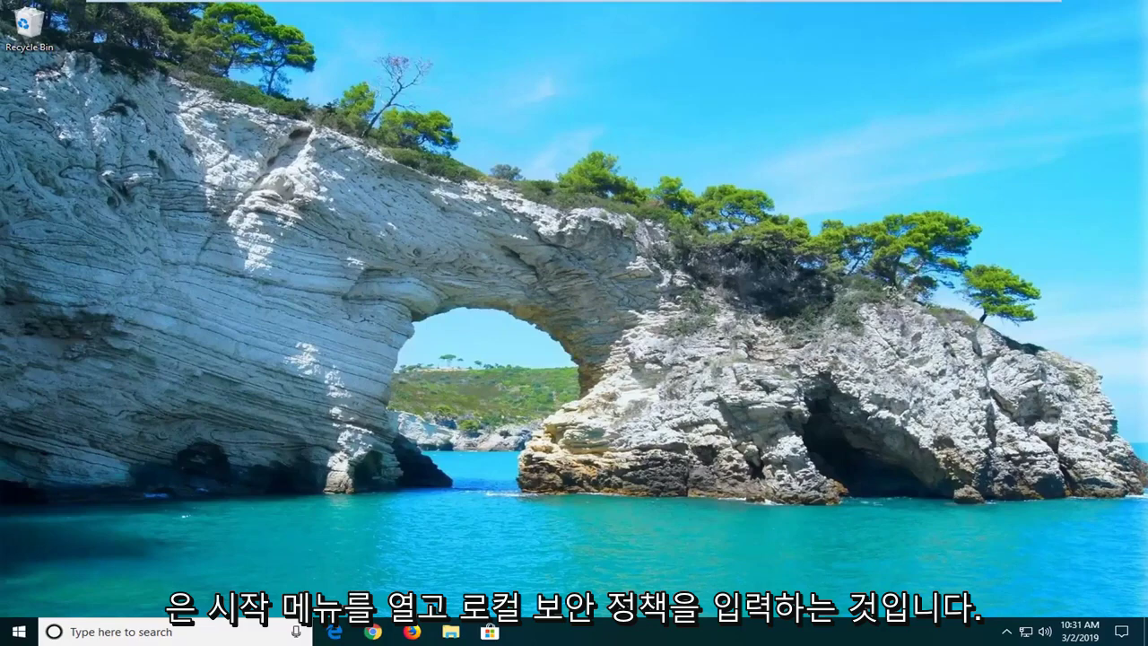
Step: Search Start for 'local security policy' and launch it as administrator
click(12, 631)
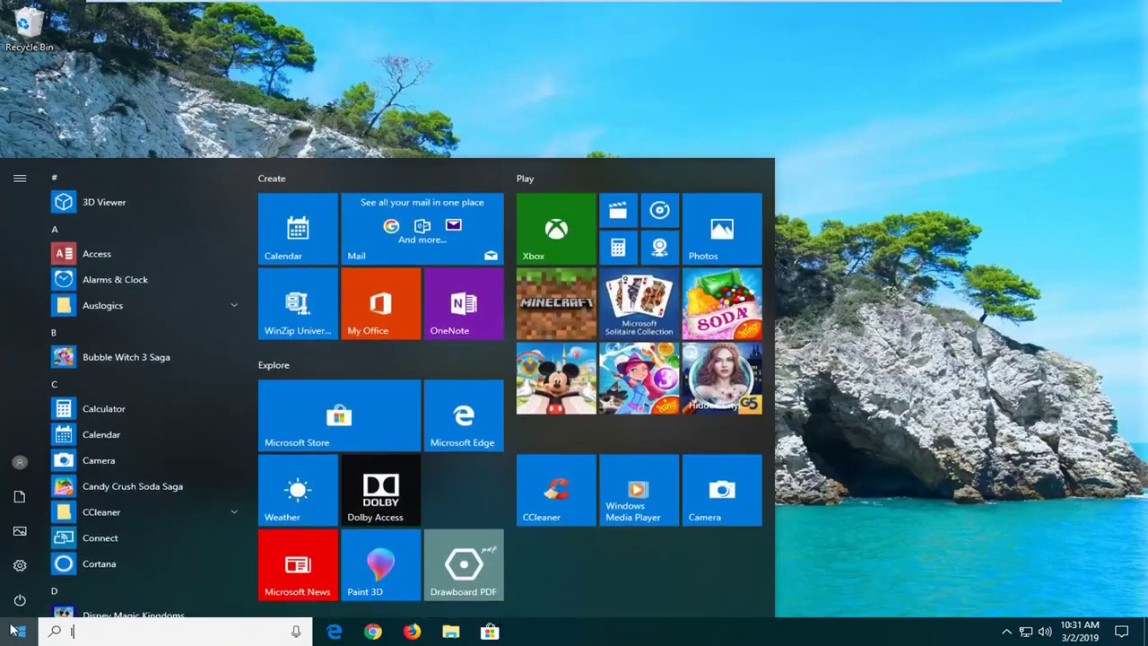
text(local secyurt)
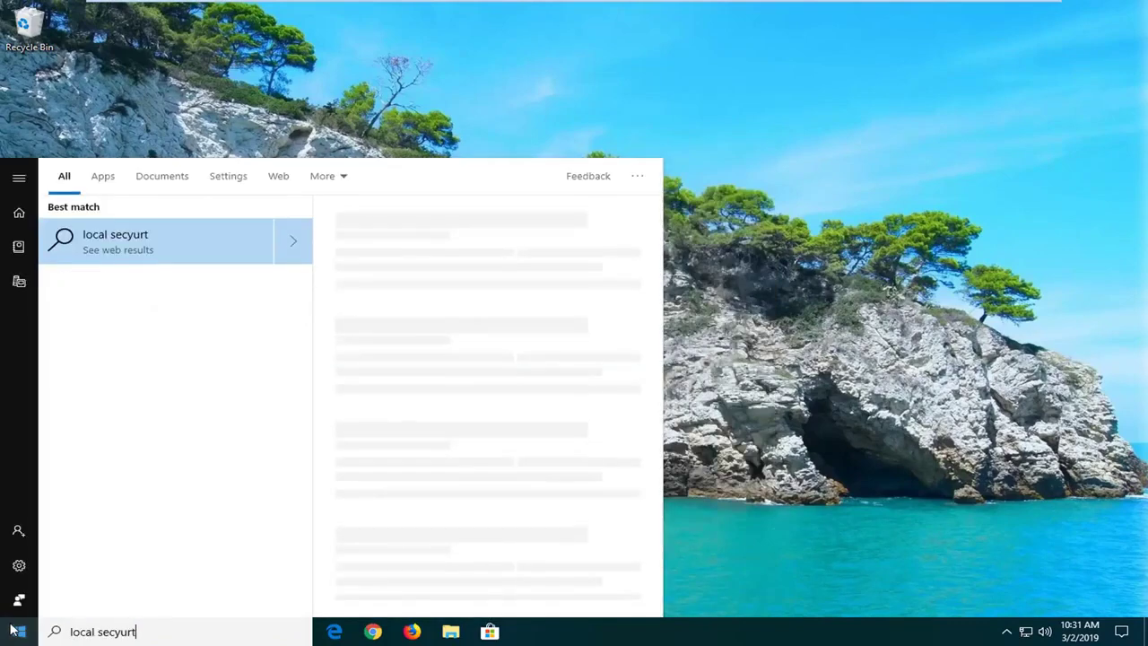
key(BackSpace)
key(BackSpace)
key(BackSpace)
key(BackSpace)
text(urity policy)
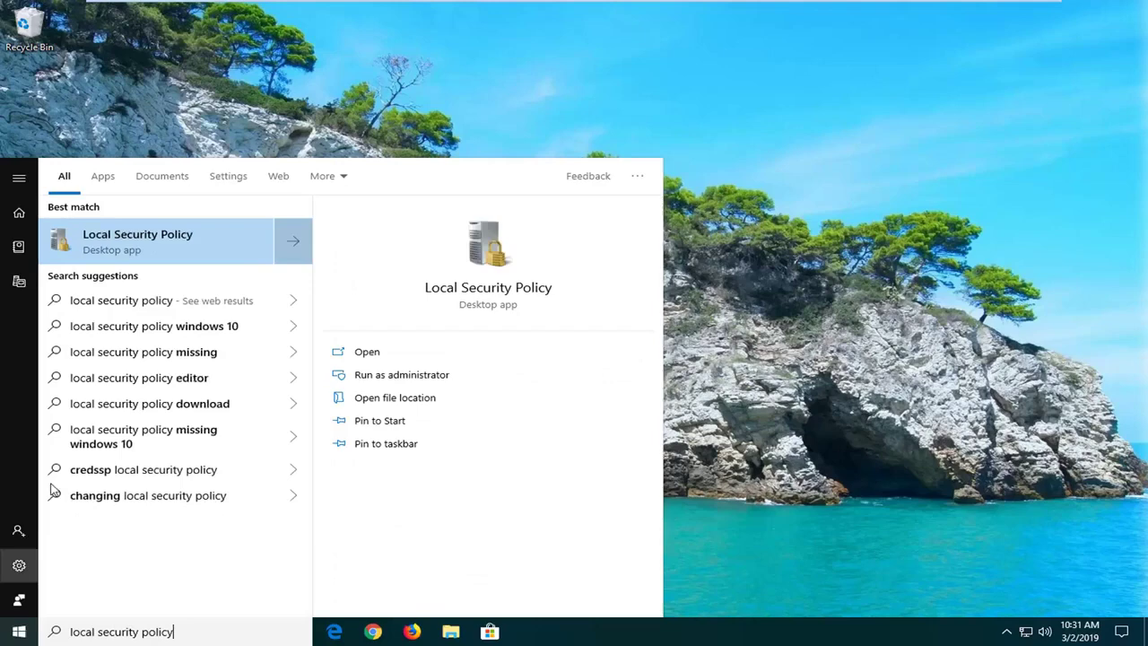
right_click(124, 254)
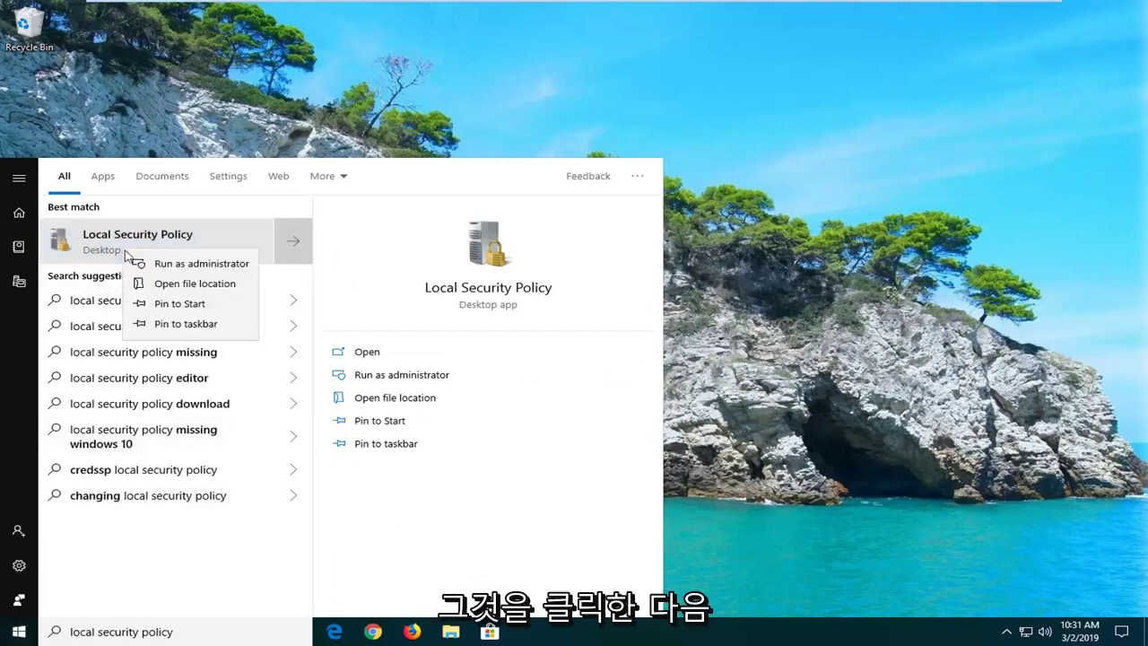
click(146, 262)
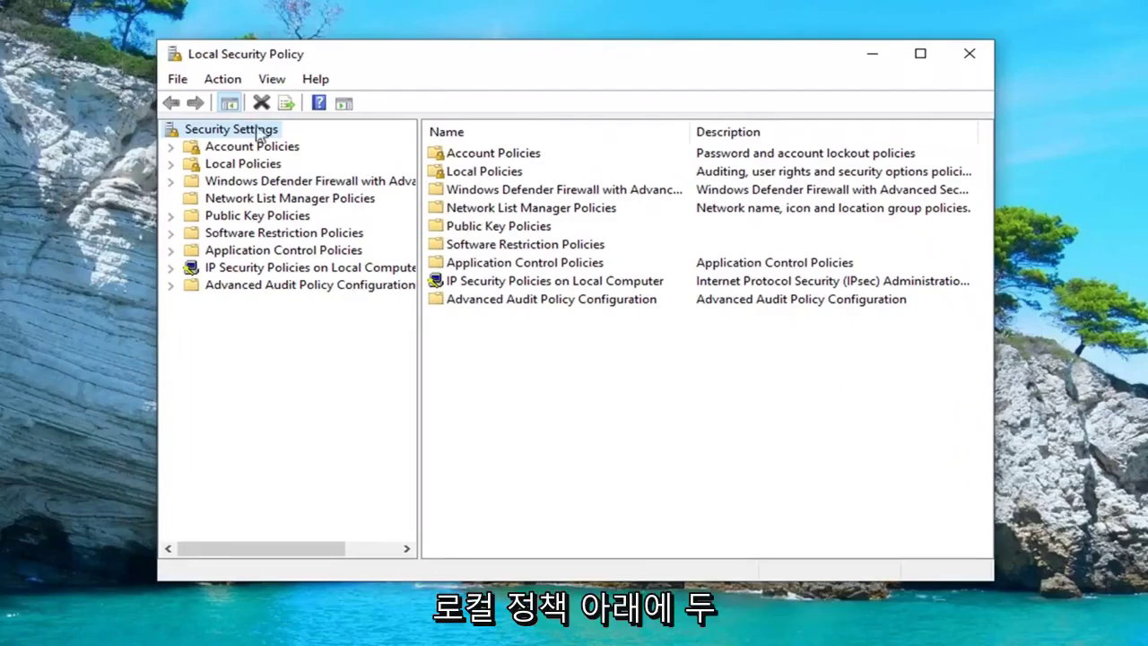
Step: Open Local Policies > User Rights Assignment and select the 'Shut down the system' right
click(239, 162)
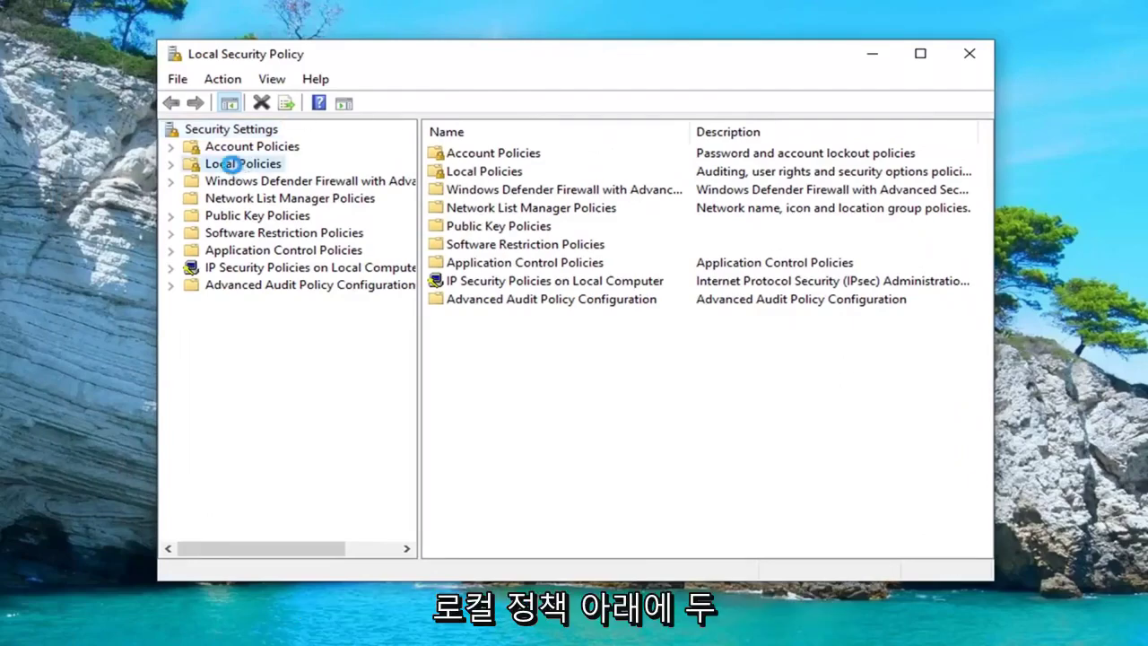
click(170, 164)
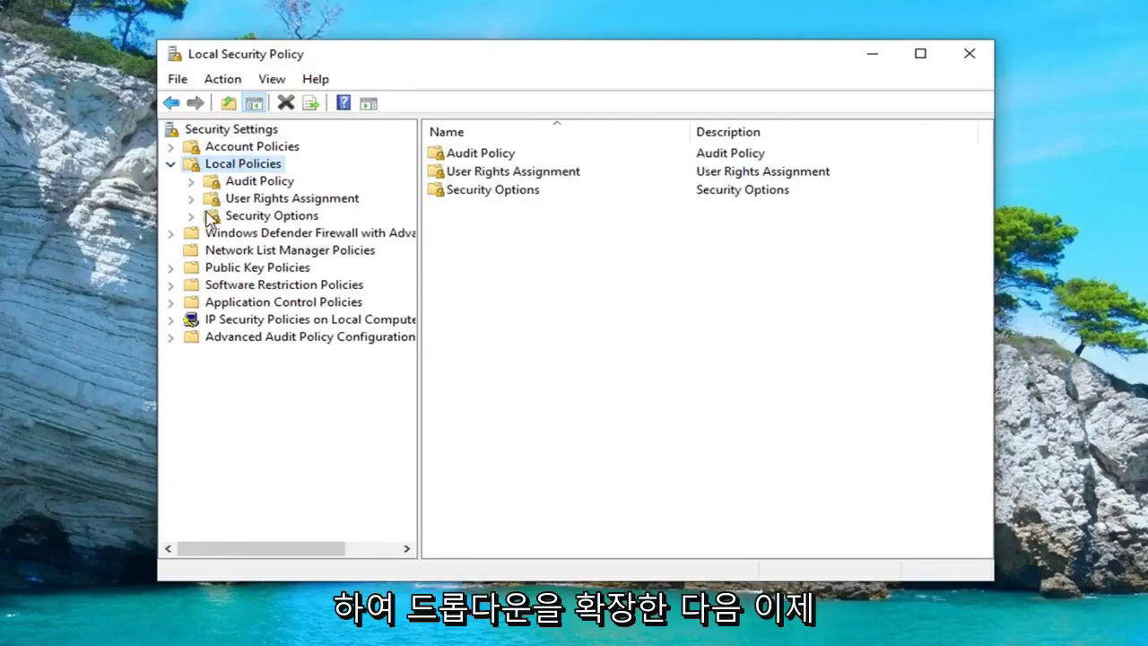
click(258, 199)
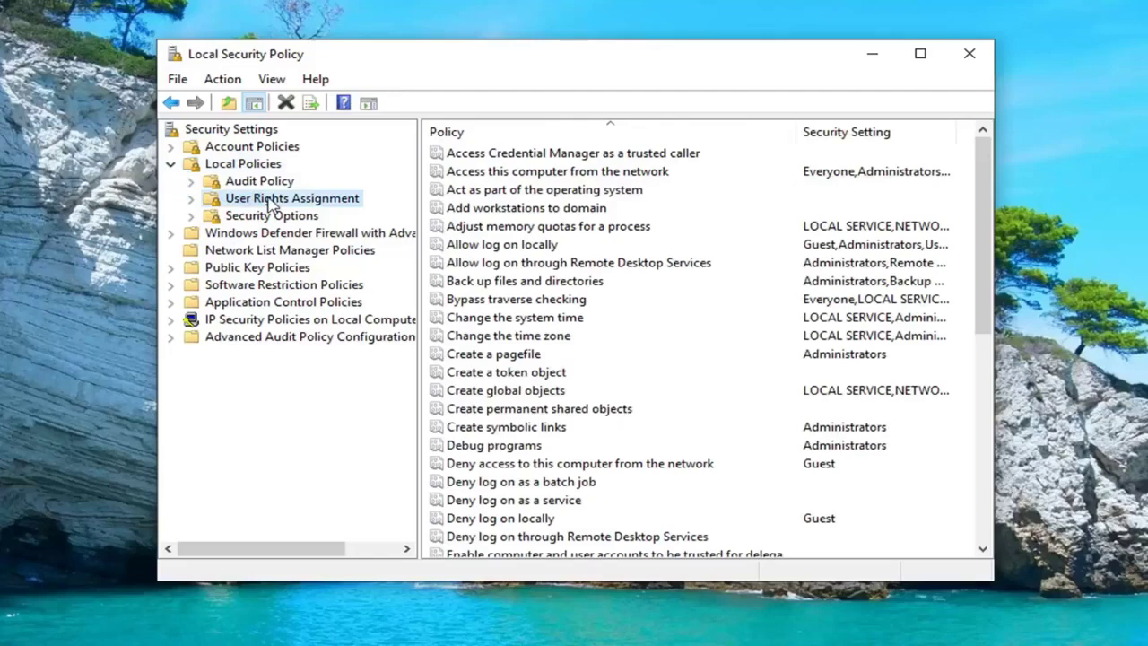
click(538, 372)
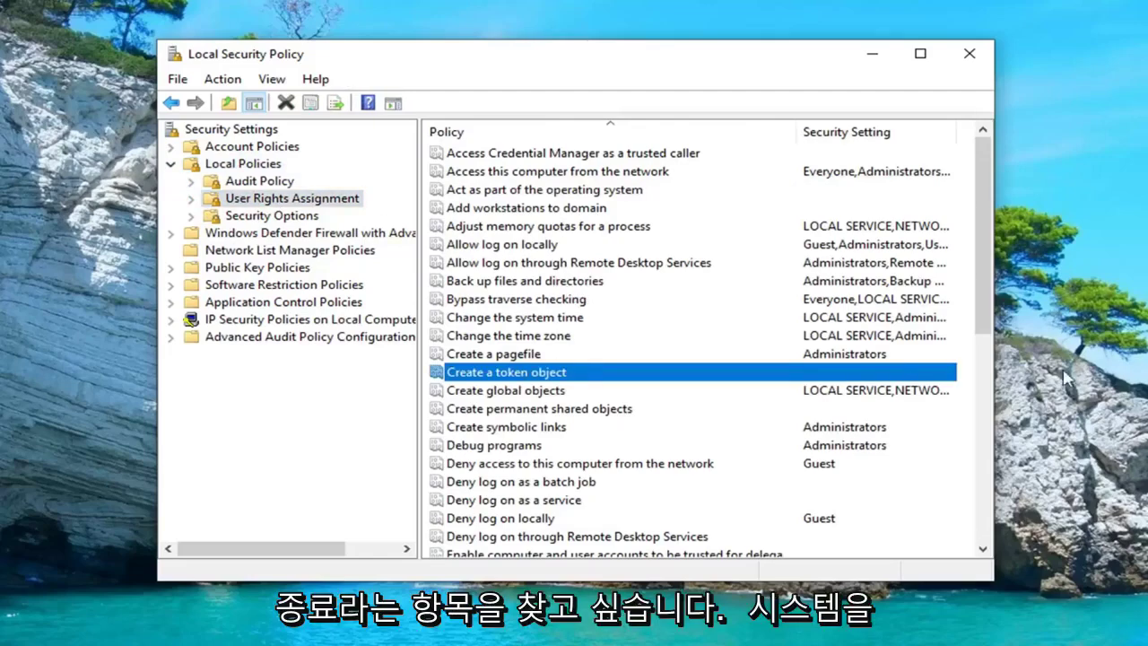
scroll(543, 435, down, 8)
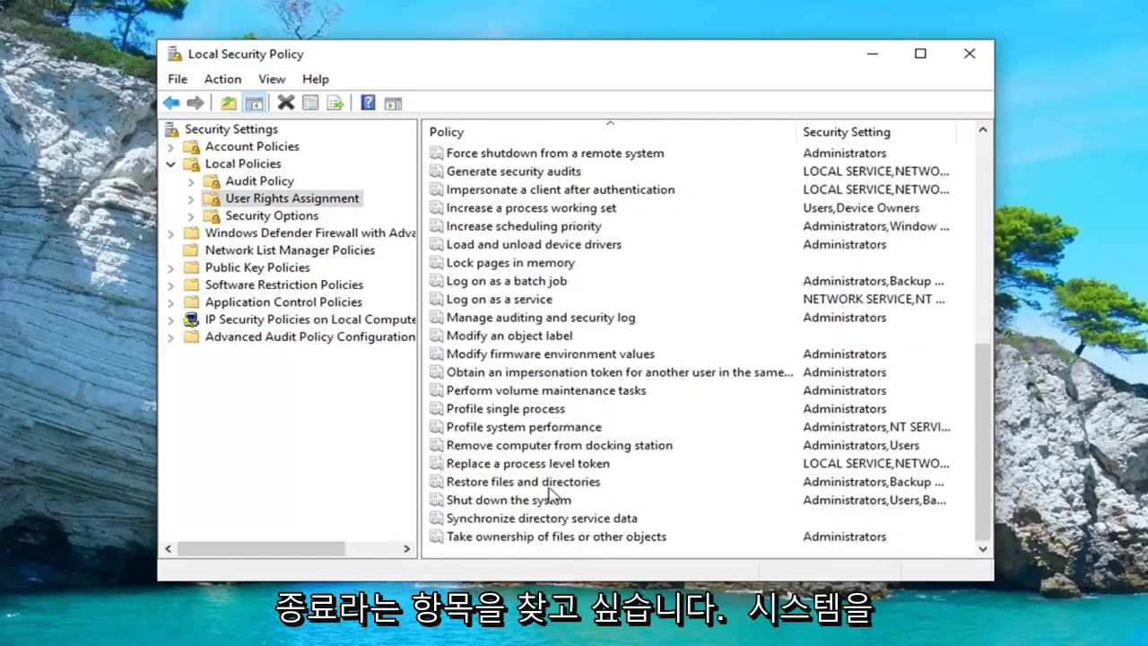
click(520, 501)
Step: Open the 'Shut down the system' properties and choose Add User or Group
right_click(520, 505)
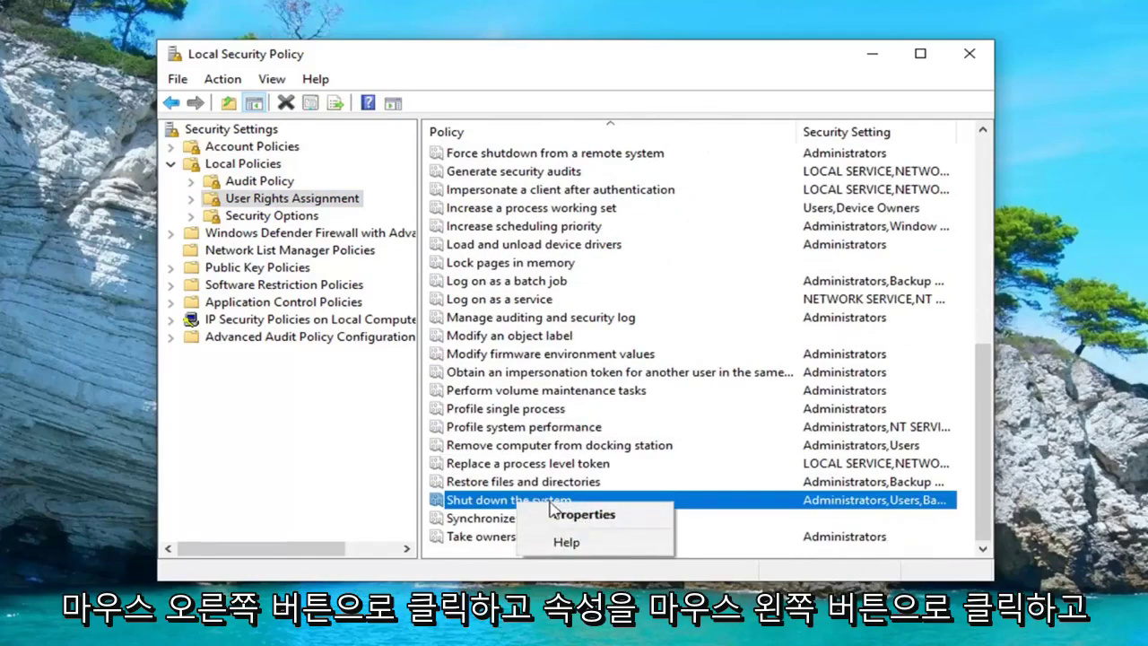
click(585, 517)
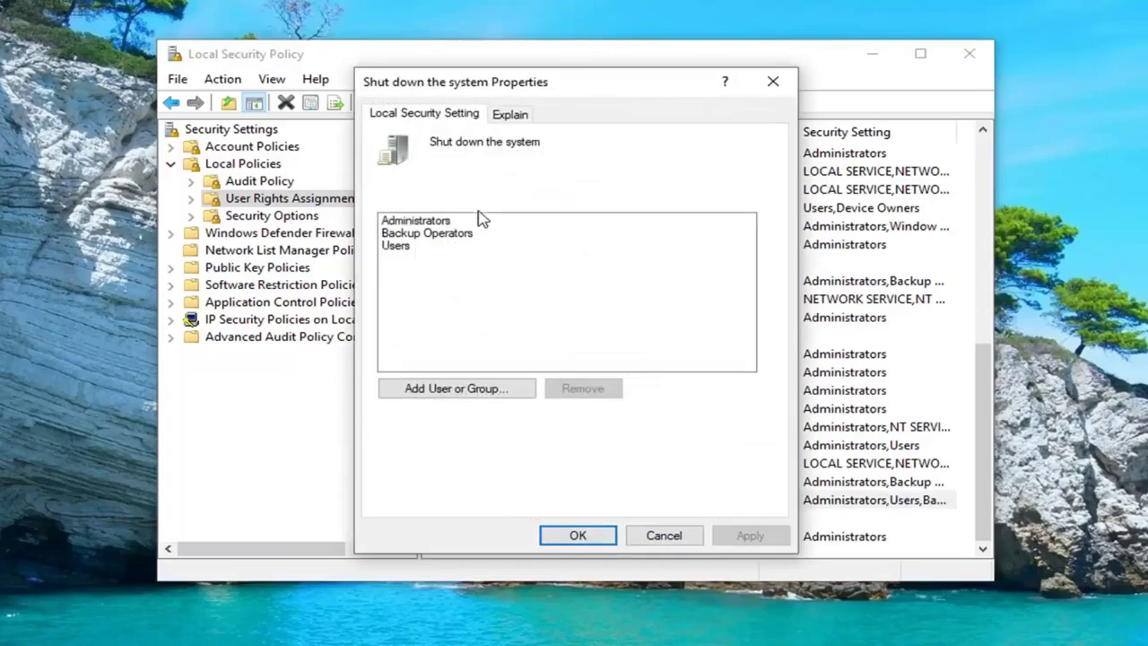
click(422, 234)
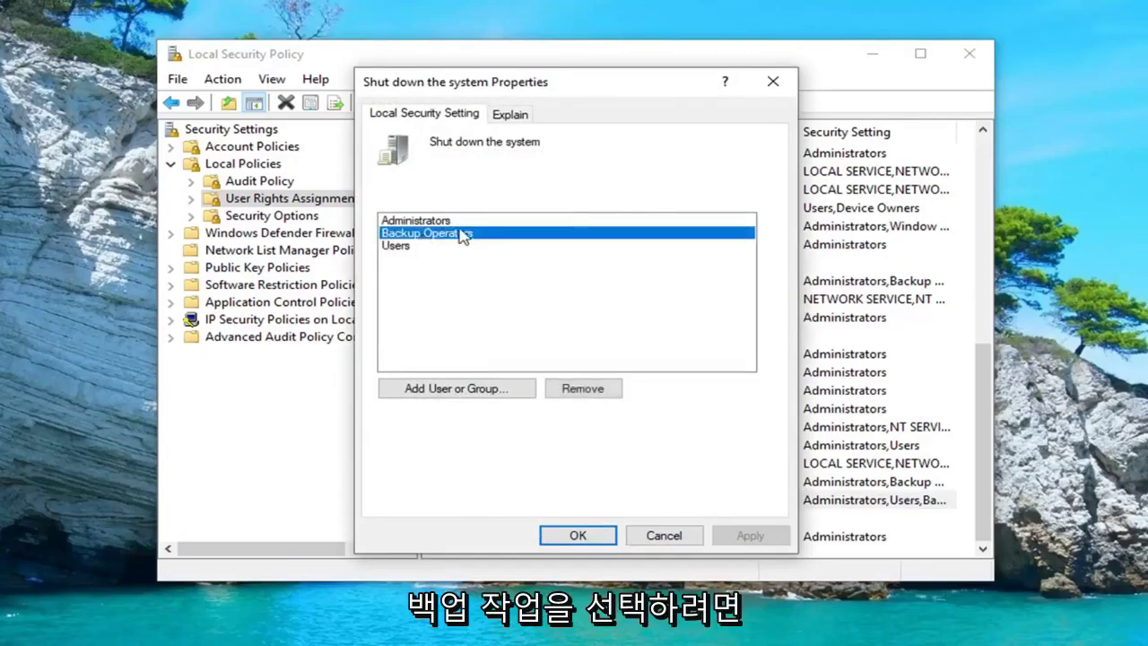
click(465, 391)
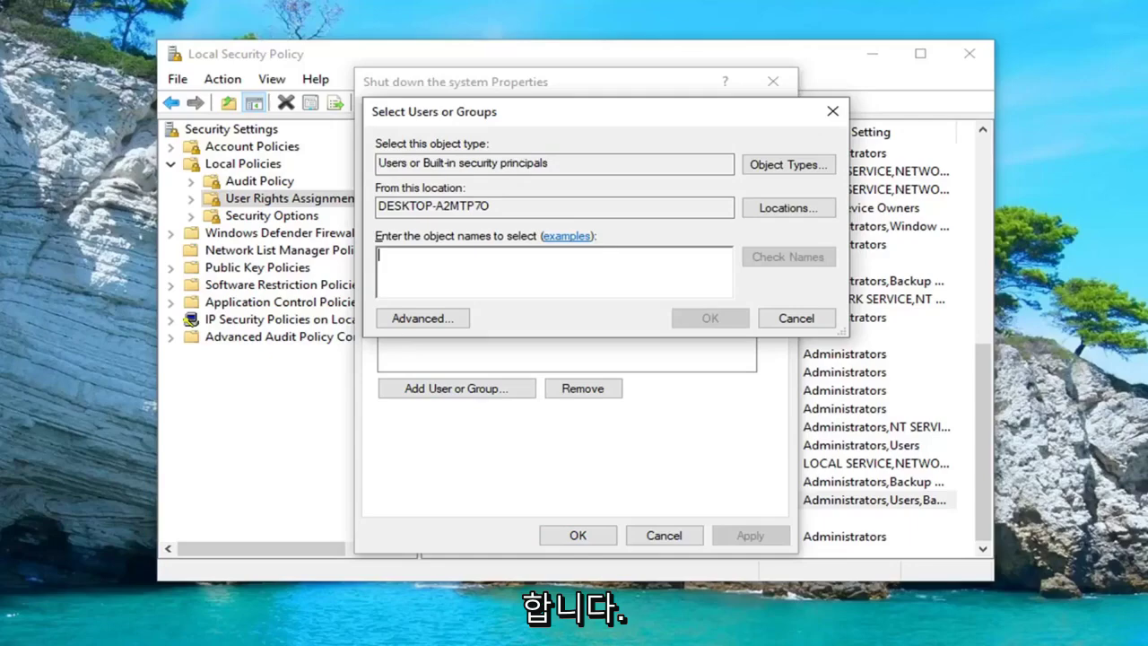
Step: Launch Control Panel from a Start menu search for 'control panel'
key(super)
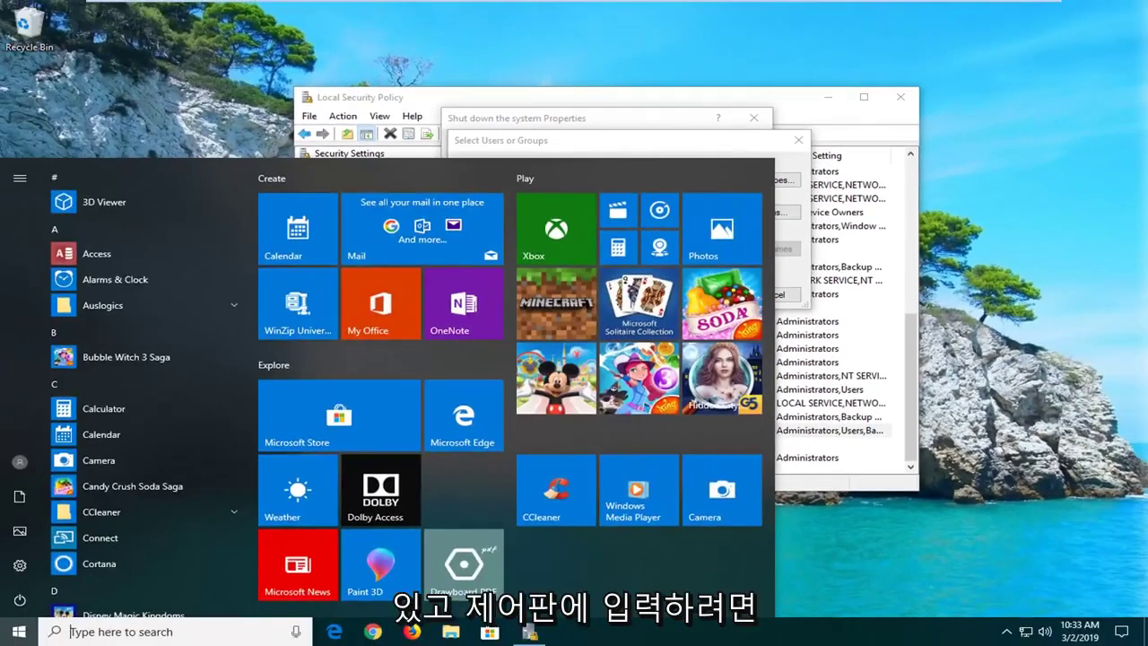
click(47, 635)
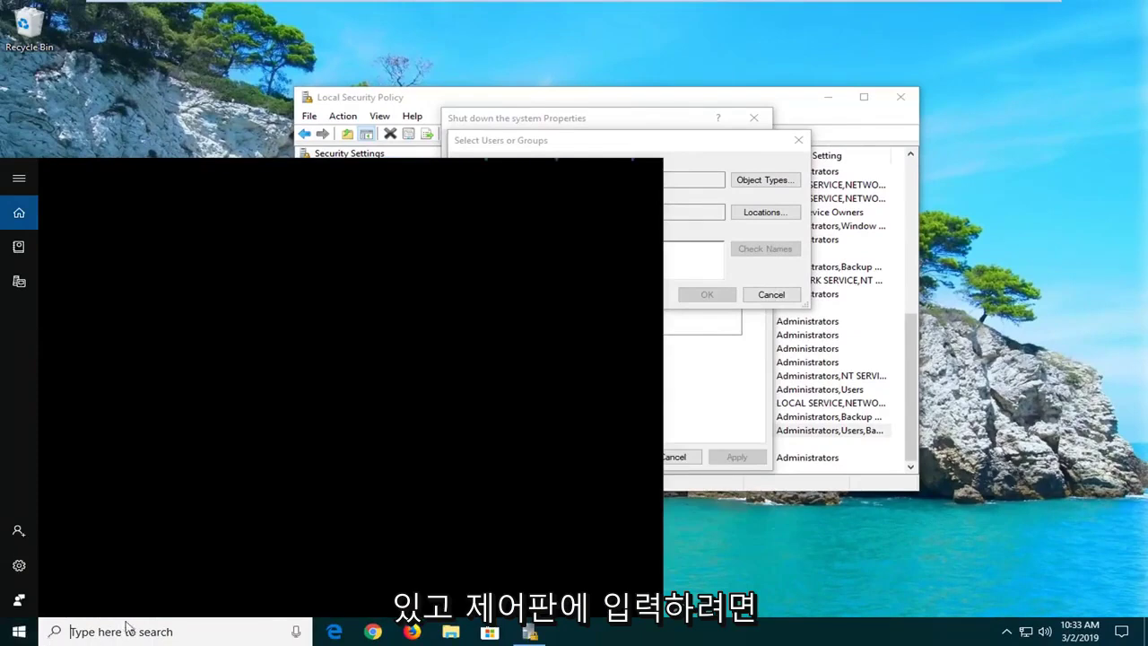
text(control panel)
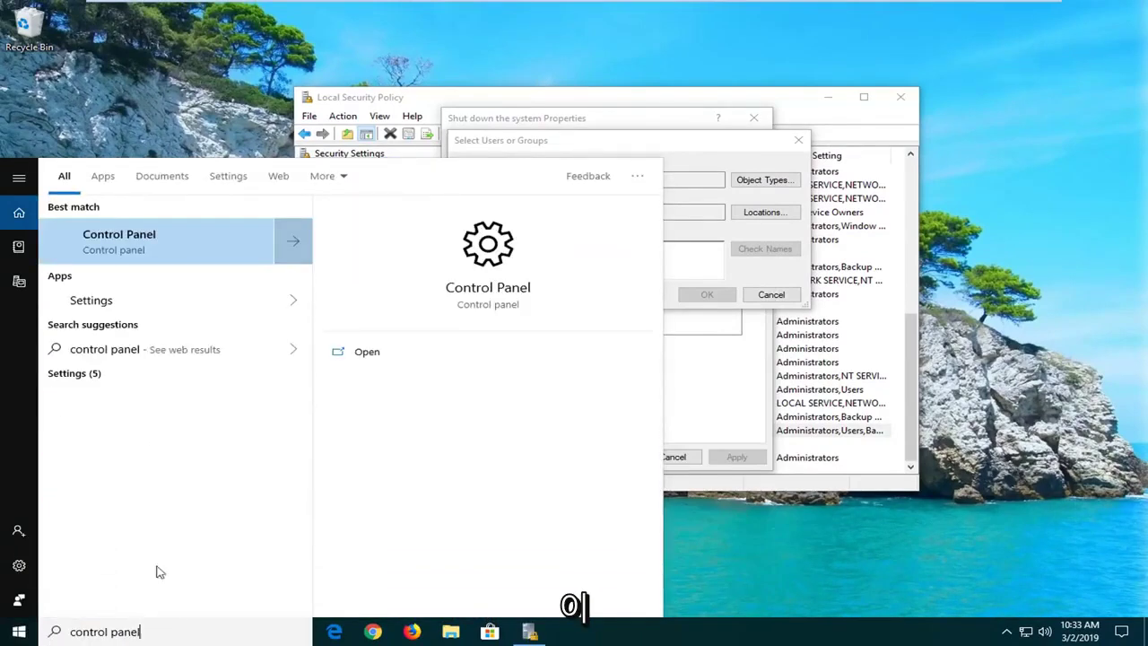
click(129, 239)
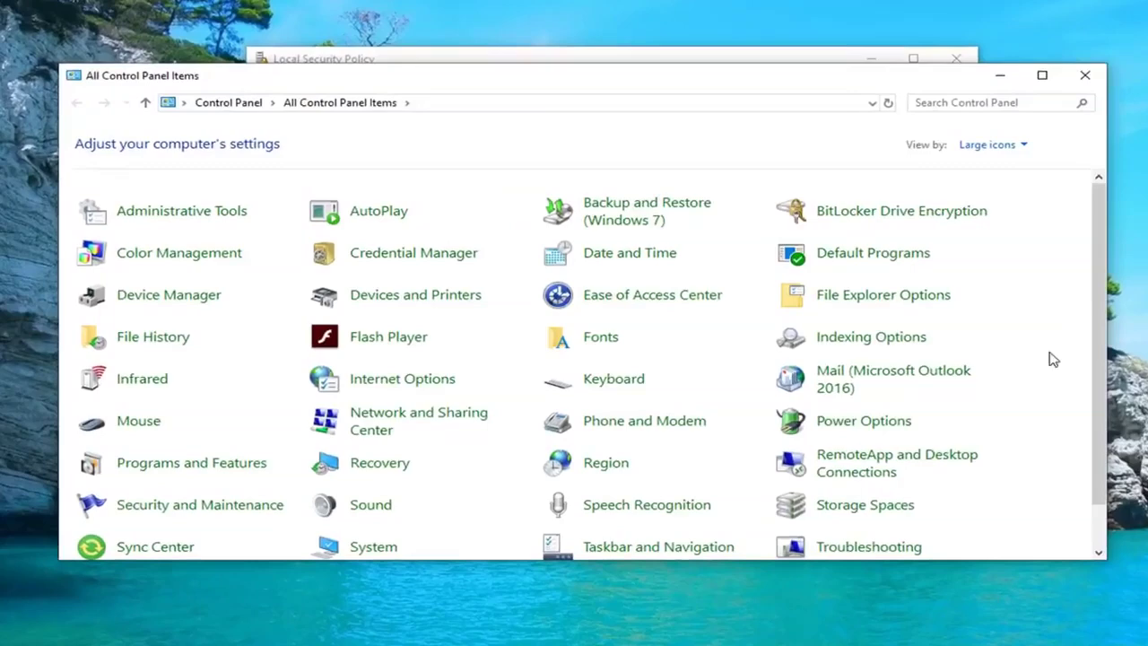
Step: Go to User Accounts and view the advanced user profile properties
scroll(790, 425, down, 1)
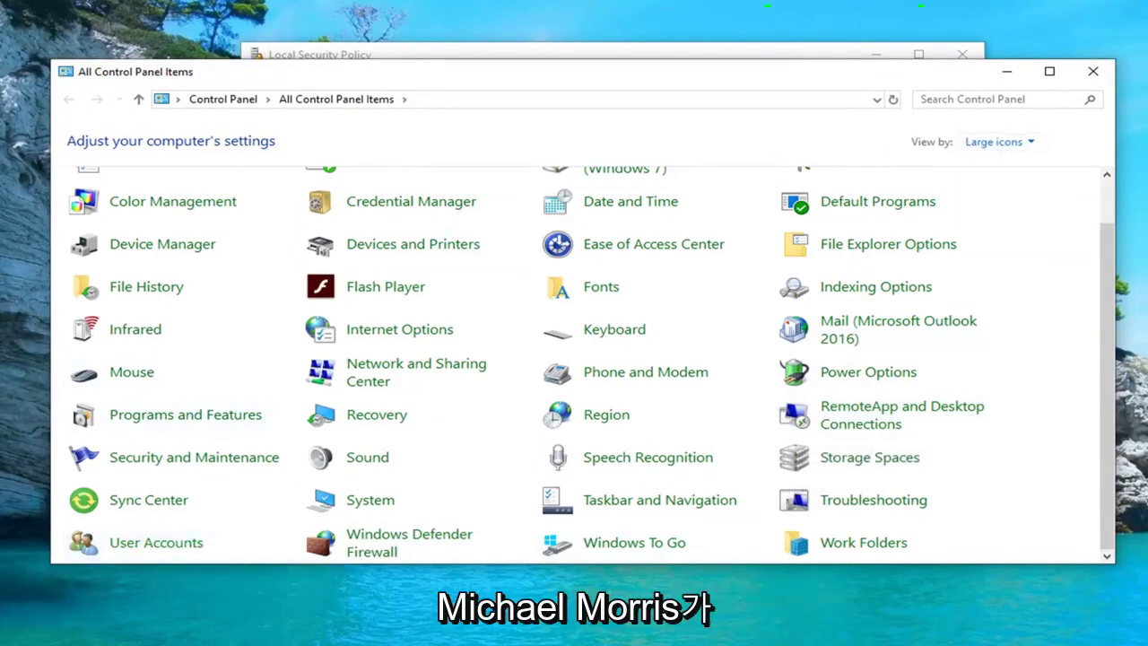
click(156, 542)
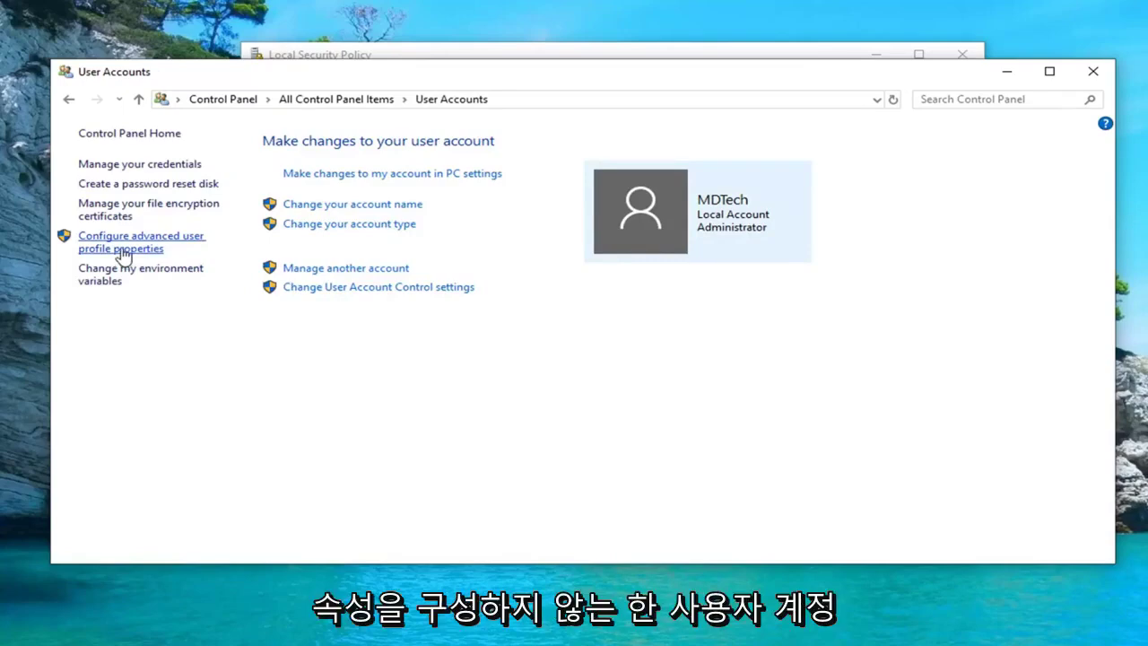
click(123, 254)
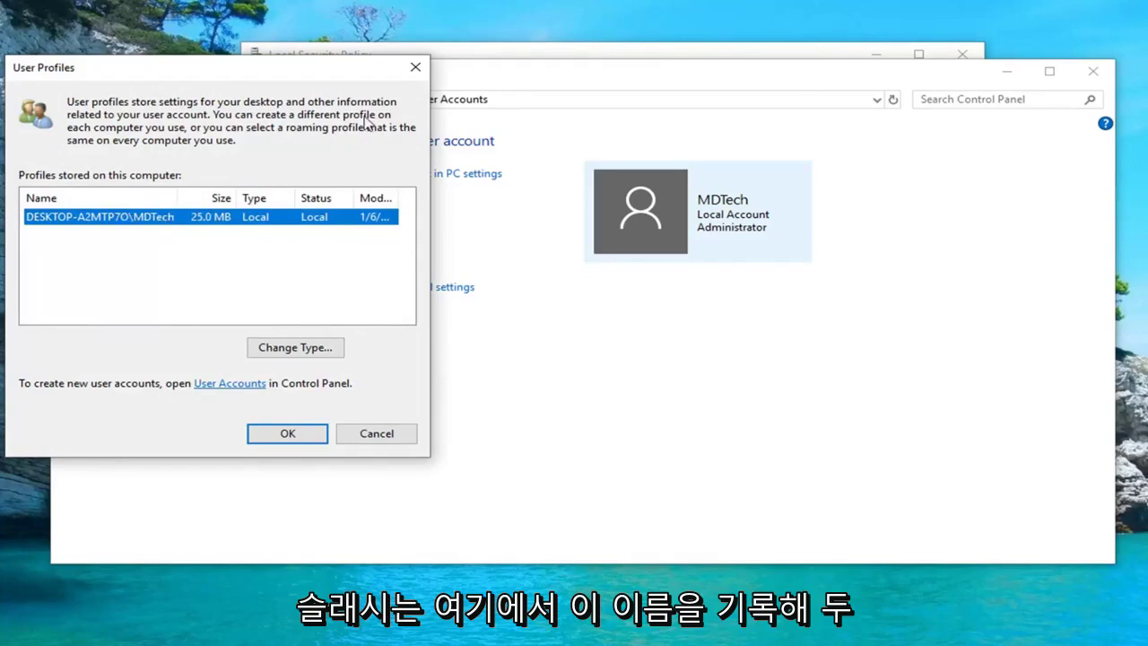
Step: Close the profile windows and add the verified account name MDTech in Select Users or Groups
click(415, 69)
click(1104, 71)
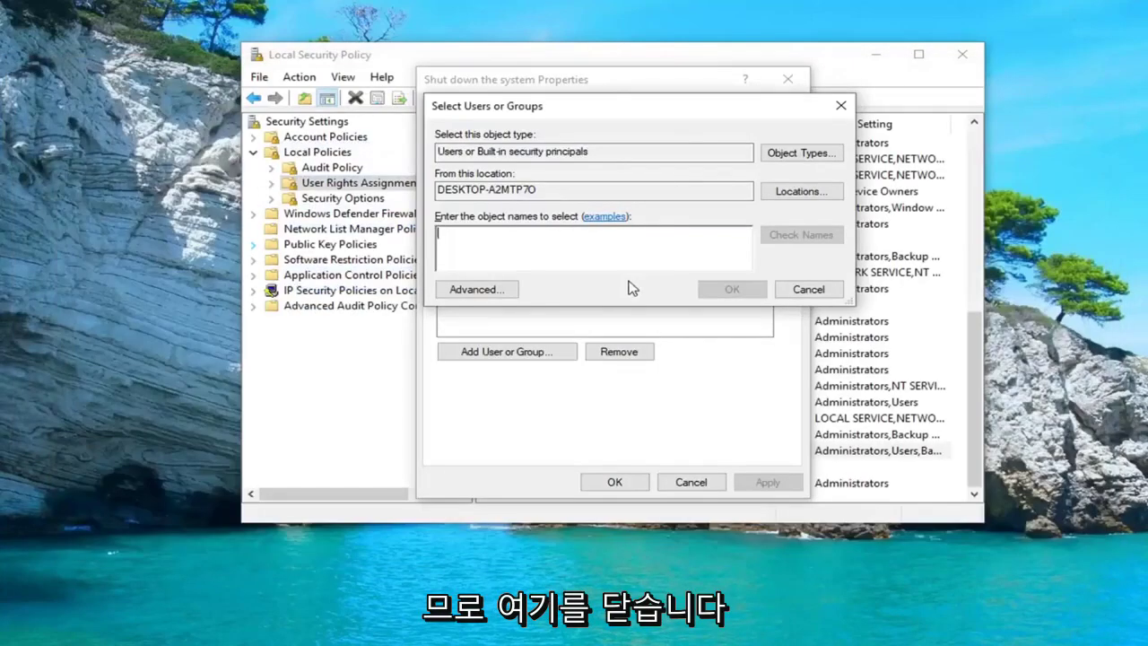
text(MDT)
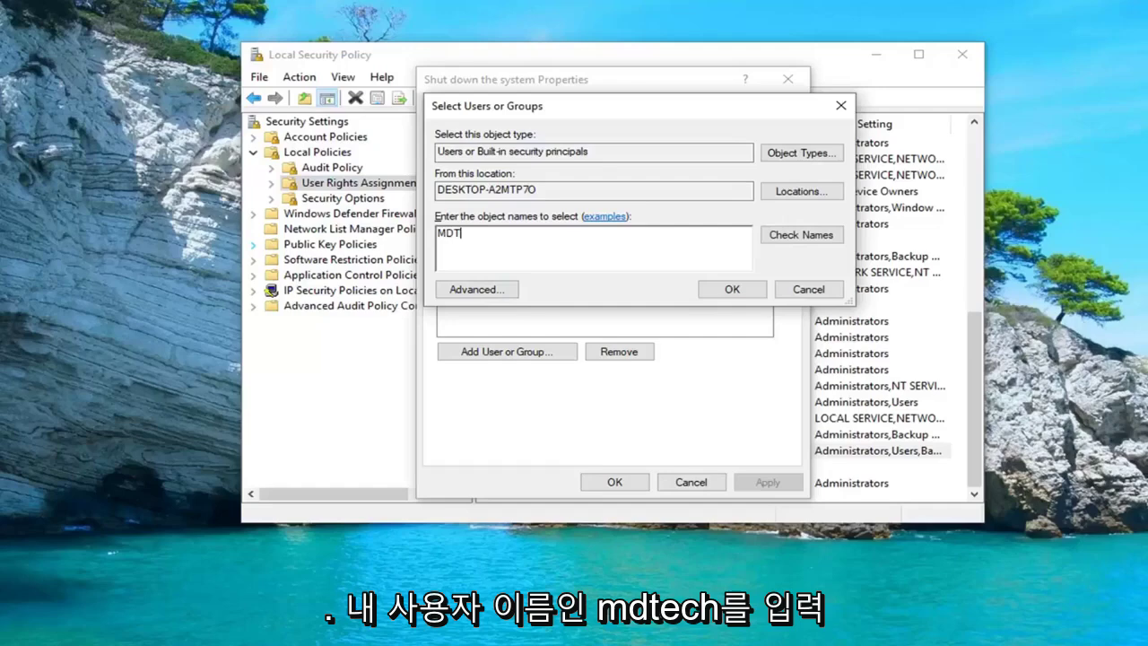
text(ech)
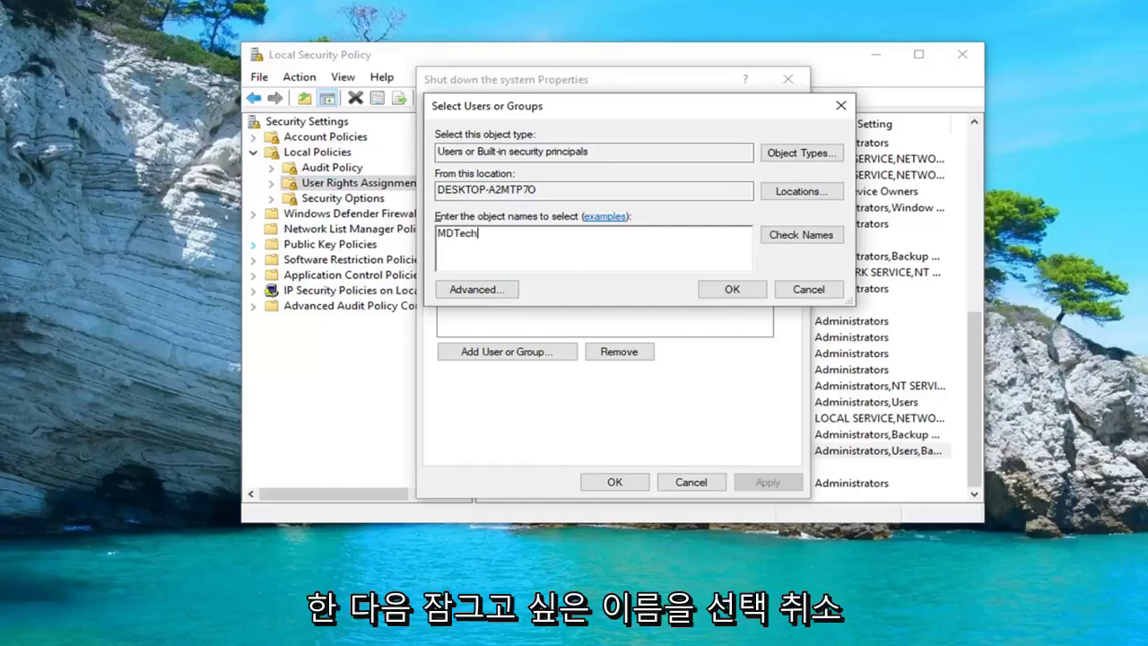
click(801, 232)
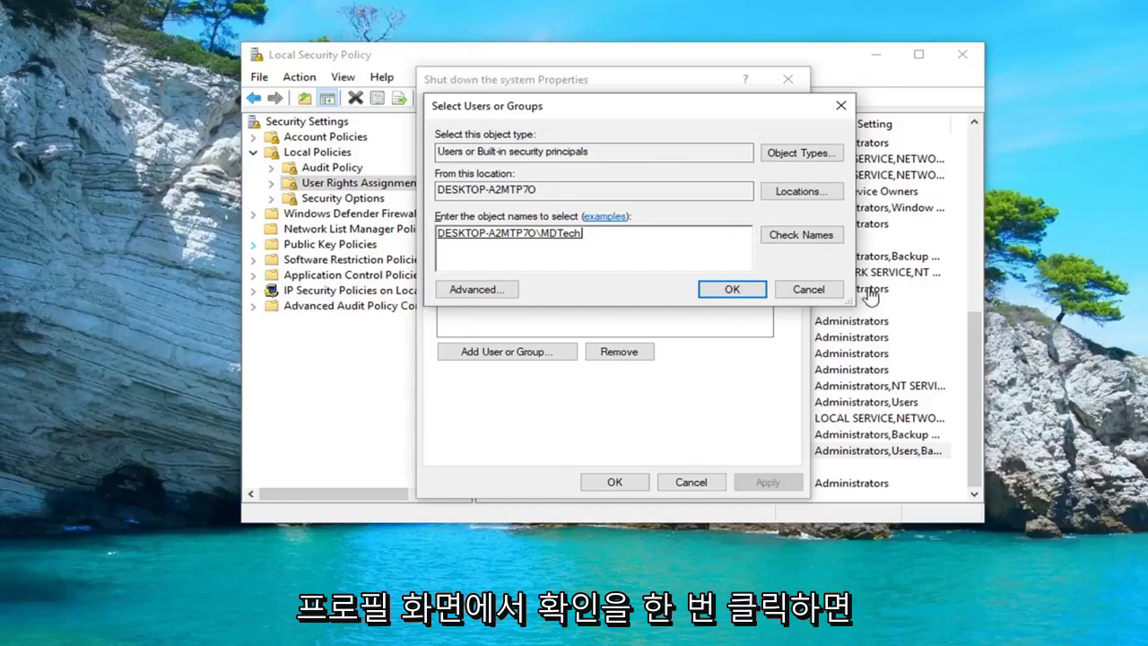
click(722, 291)
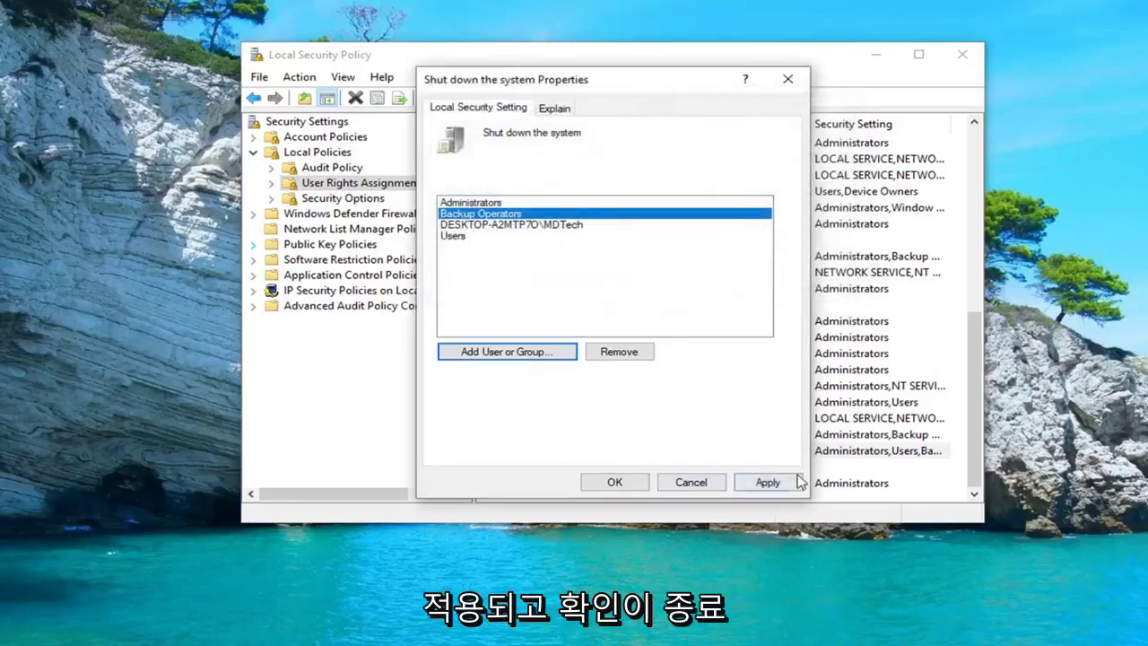
Step: Apply the updated 'Shut down the system' right and close Local Security Policy
click(794, 481)
click(614, 482)
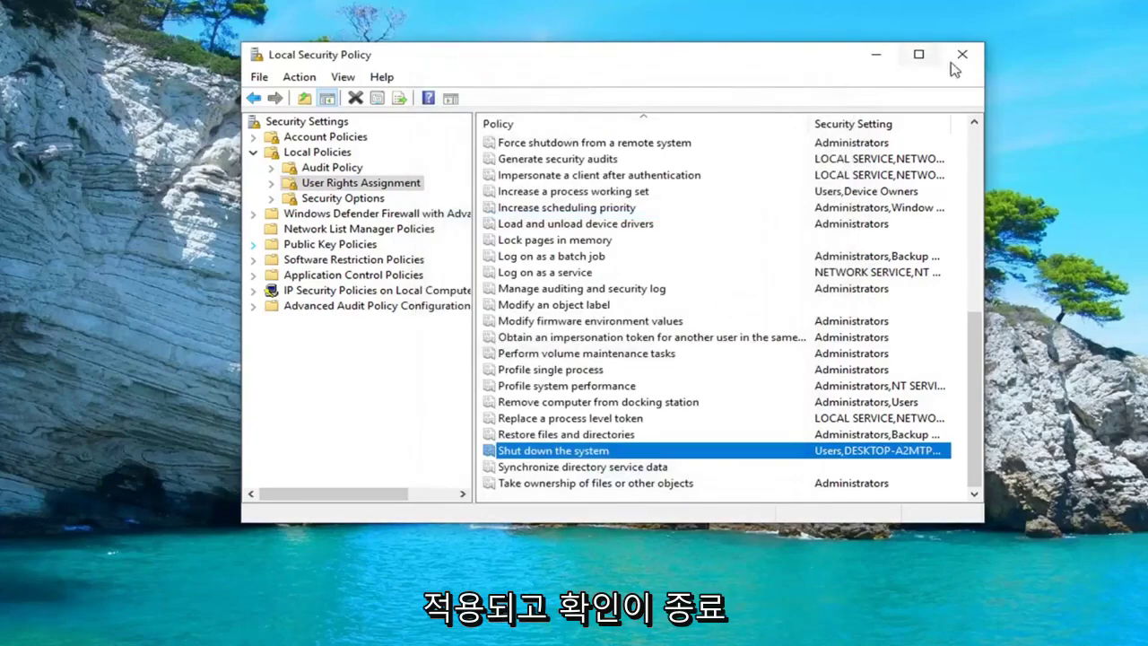
click(962, 54)
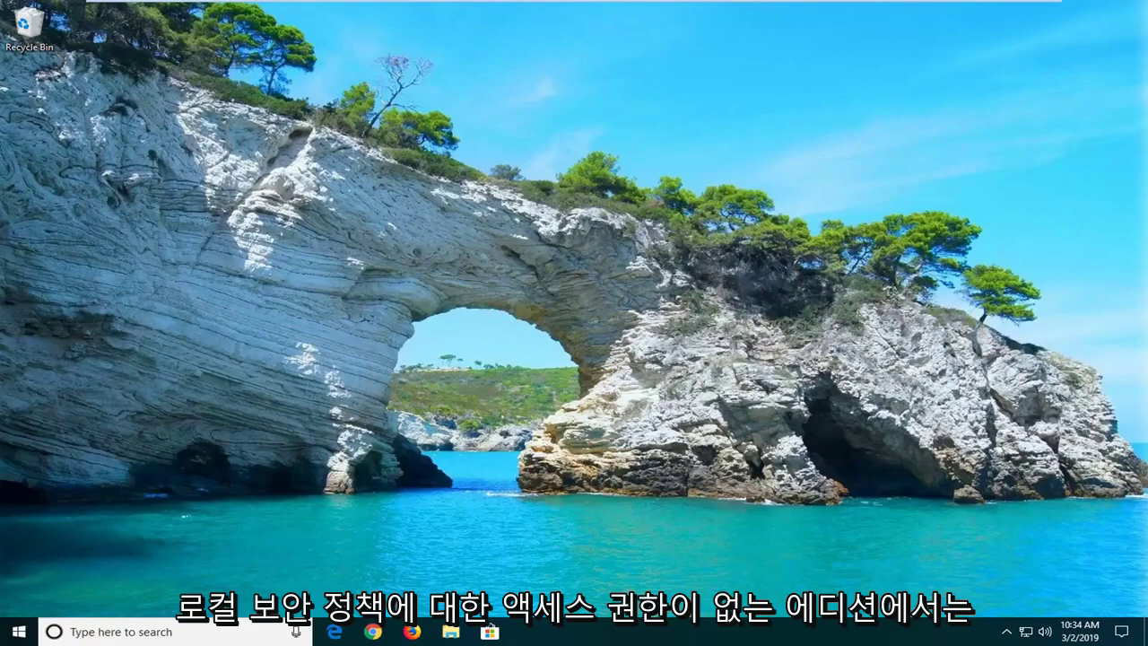
Step: Search Start for 'regedit' and run Registry Editor as administrator, approving the UAC prompt
click(8, 635)
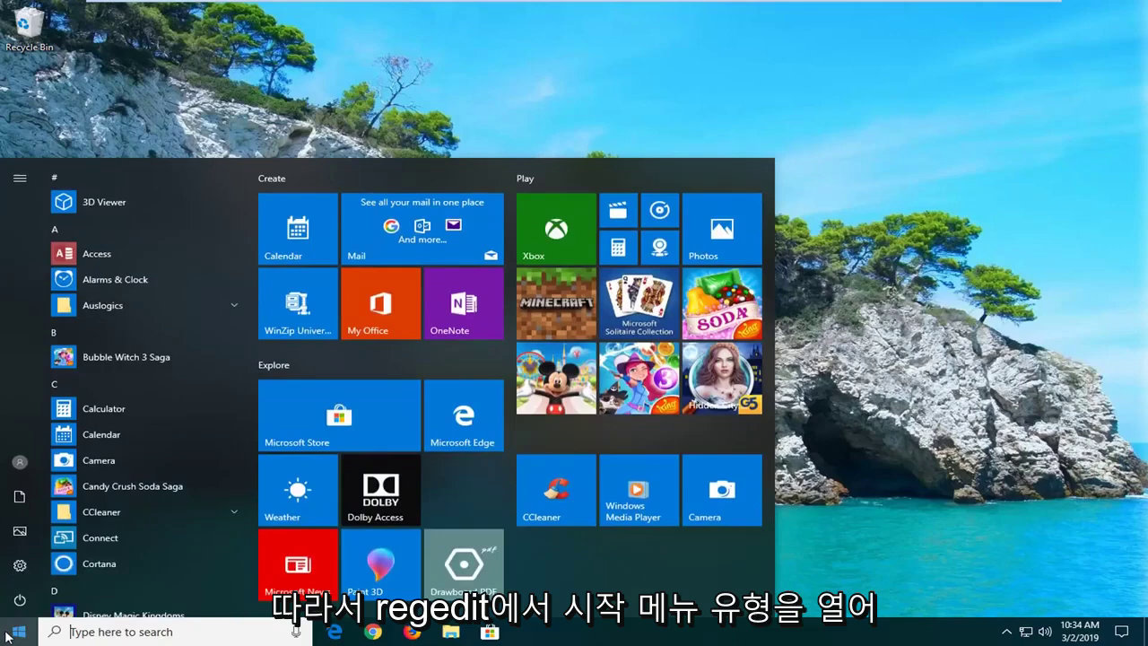
text(regfedi)
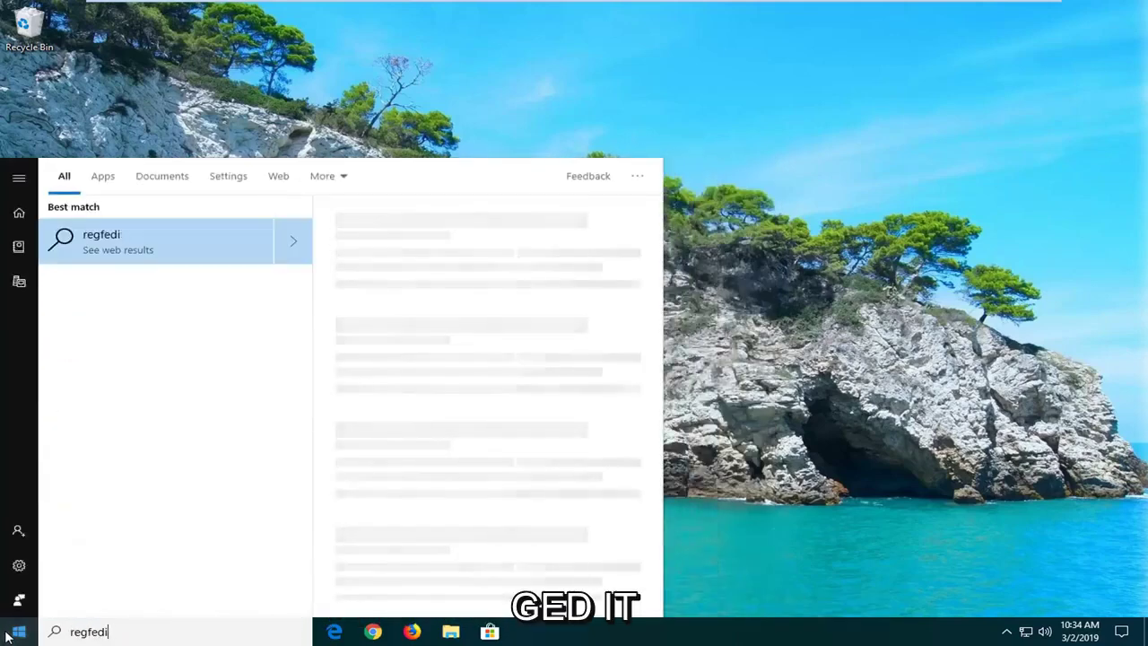
key(BackSpace)
key(BackSpace)
key(BackSpace)
key(BackSpace)
text(edit)
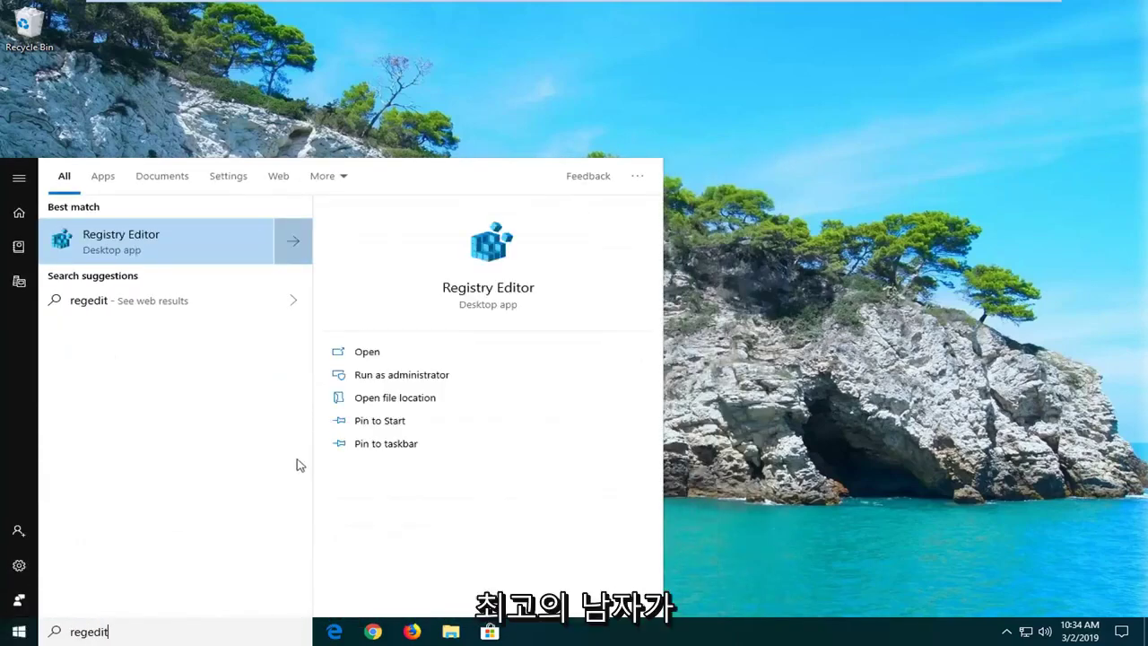
right_click(139, 244)
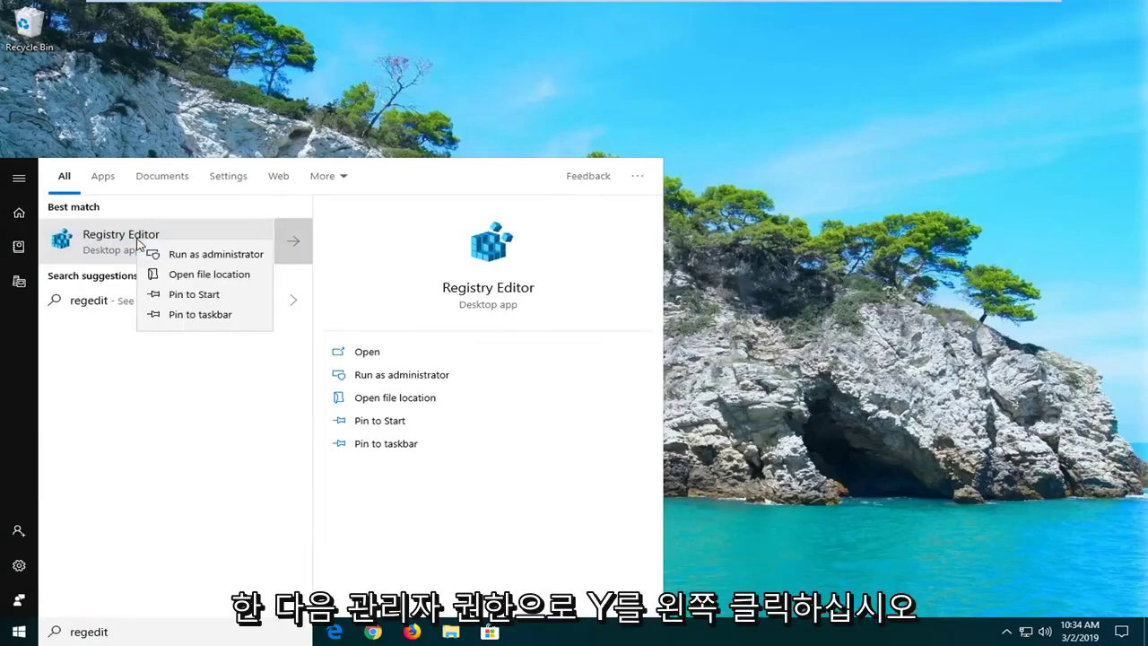
click(190, 256)
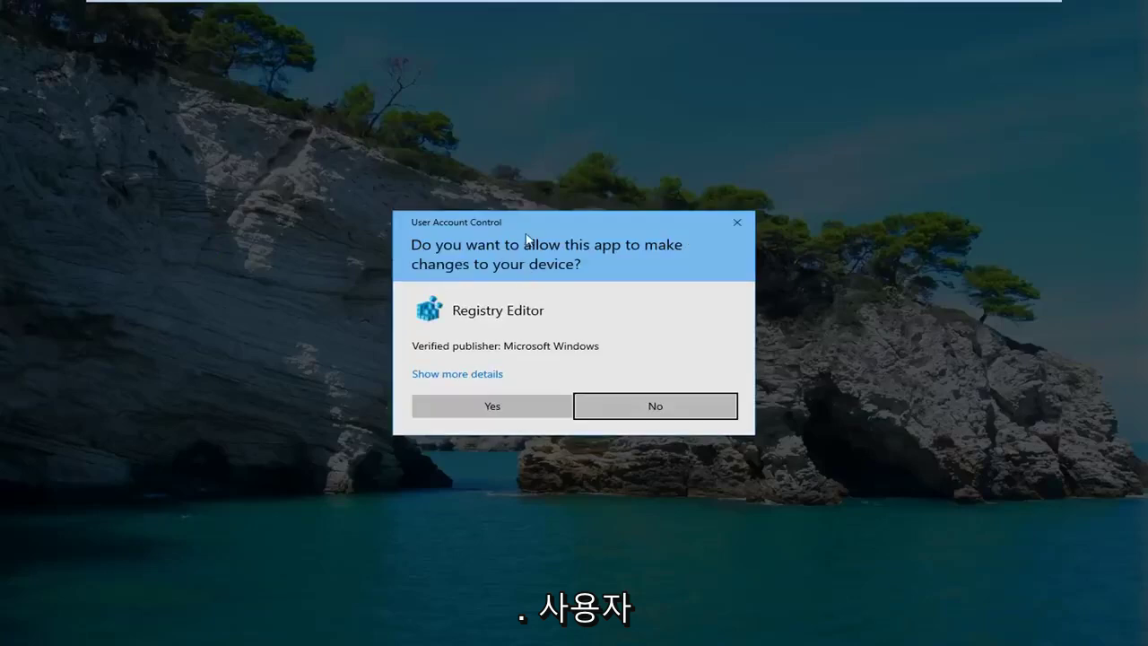
click(464, 413)
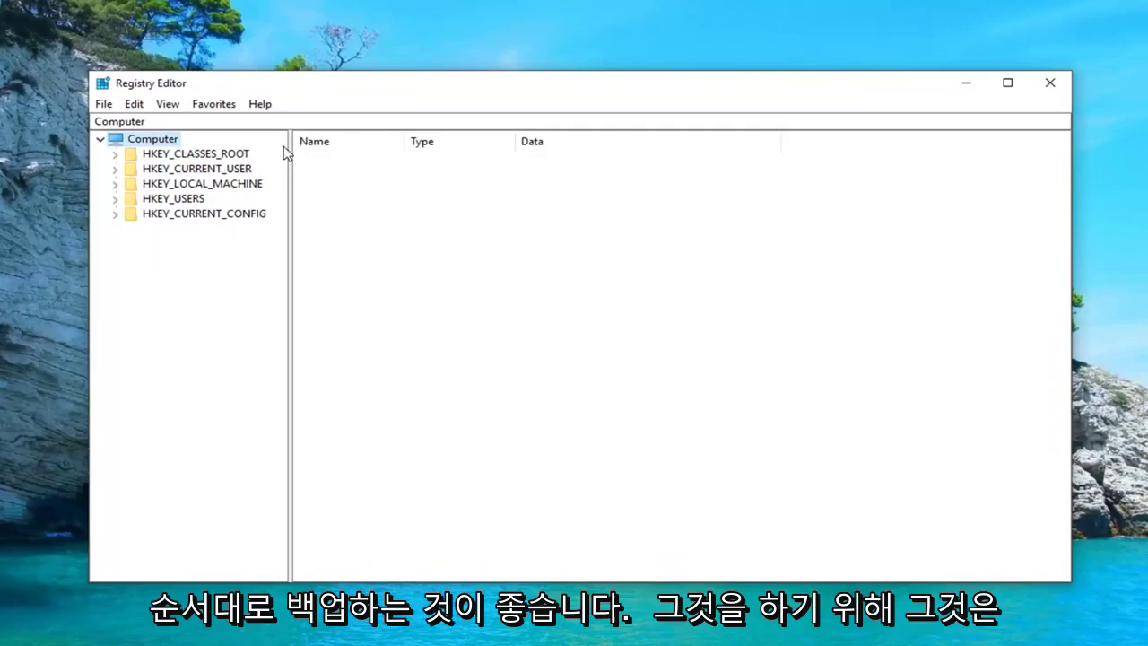
Step: Open the File > Export registry dialog and cancel without saving
click(104, 105)
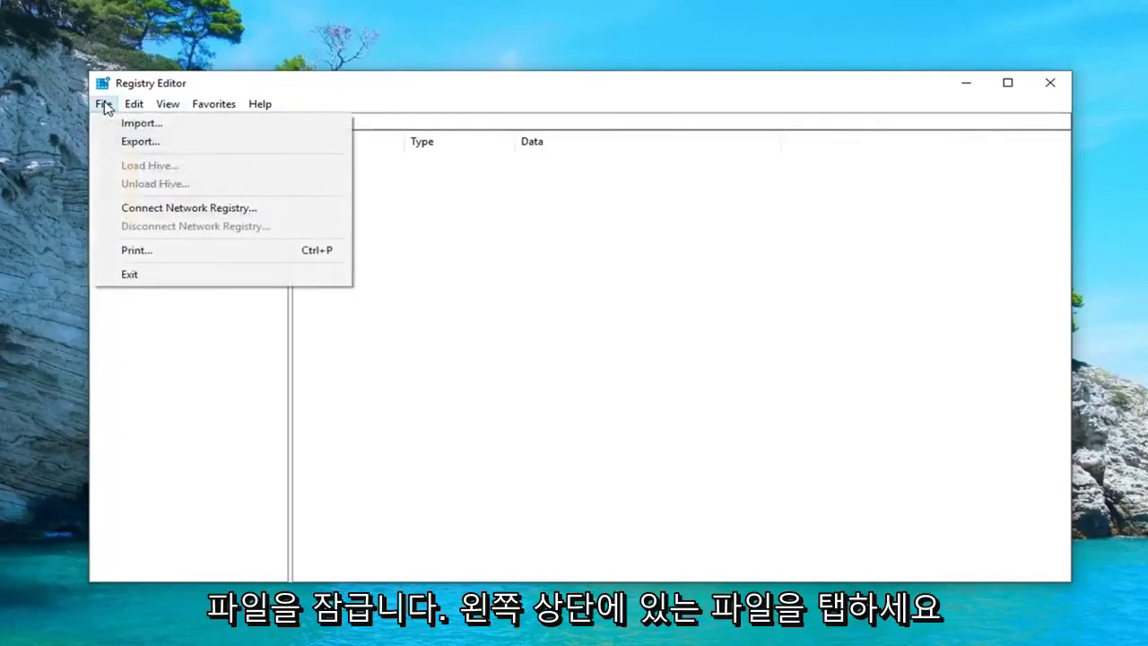
click(139, 142)
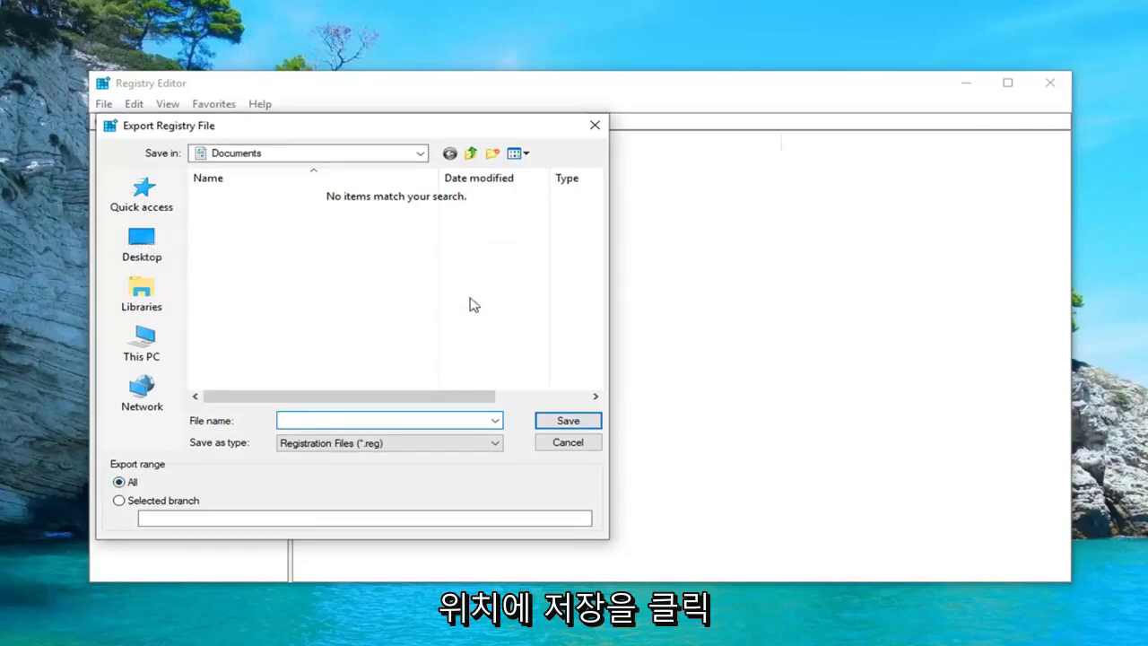
click(568, 444)
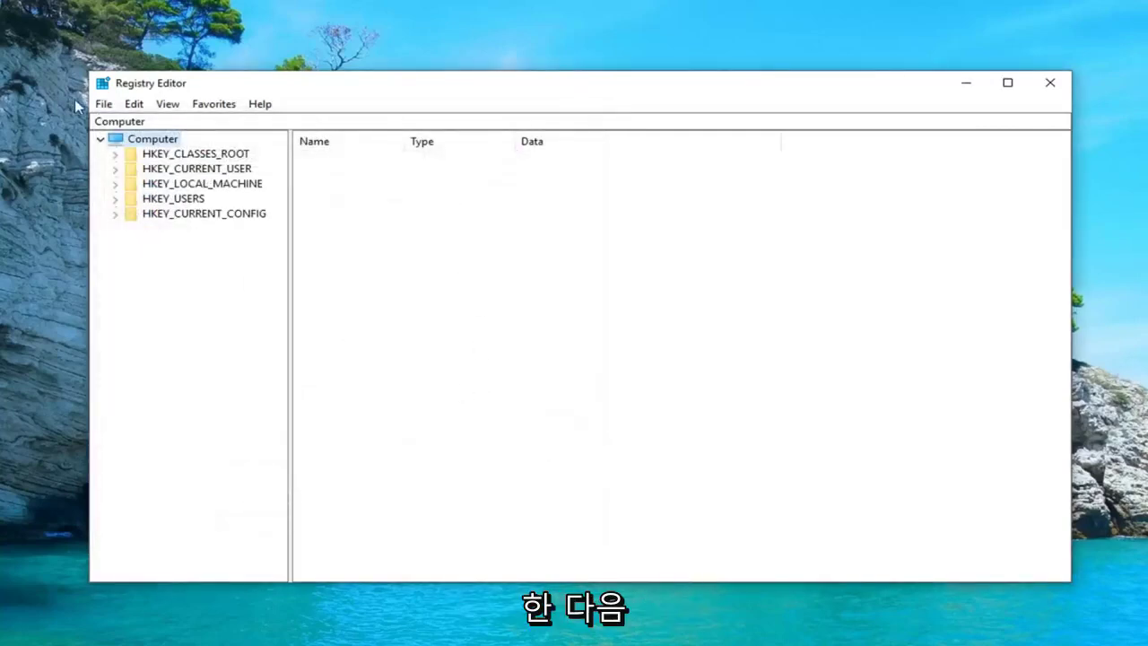
Step: Open the File > Import registry dialog and cancel without importing
click(105, 106)
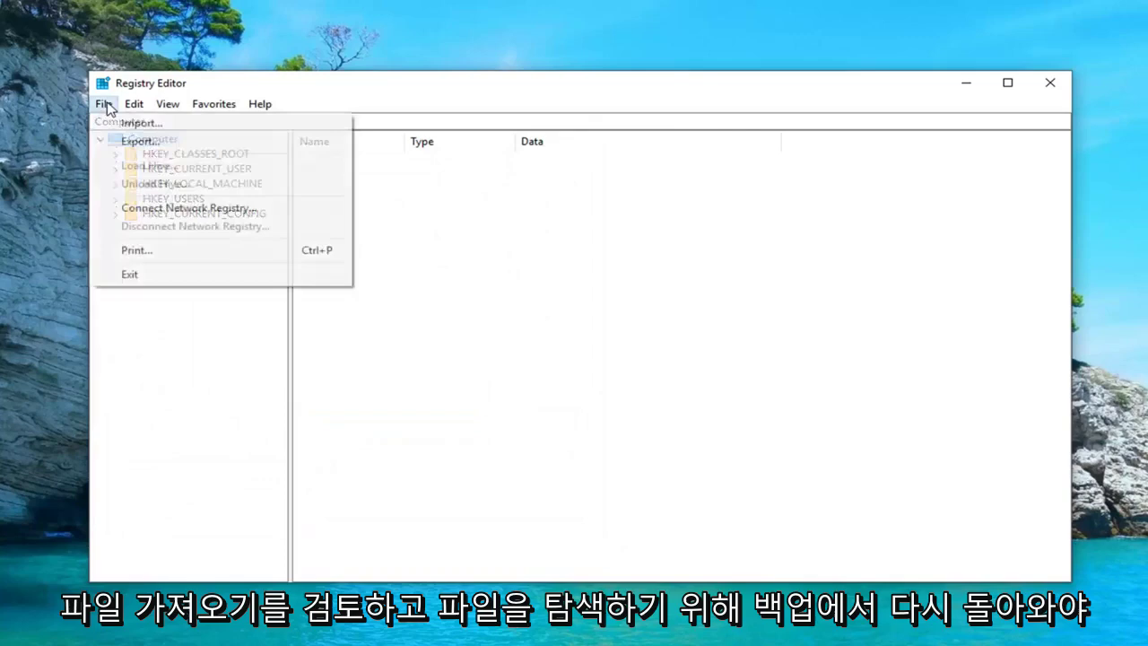
click(134, 120)
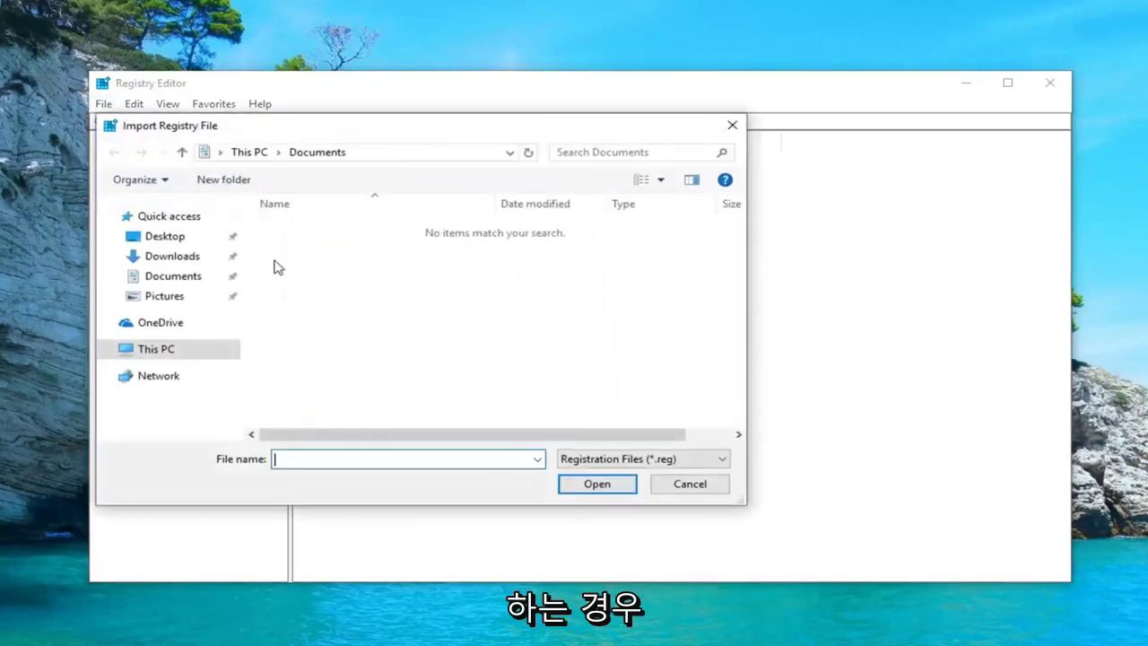
click(689, 484)
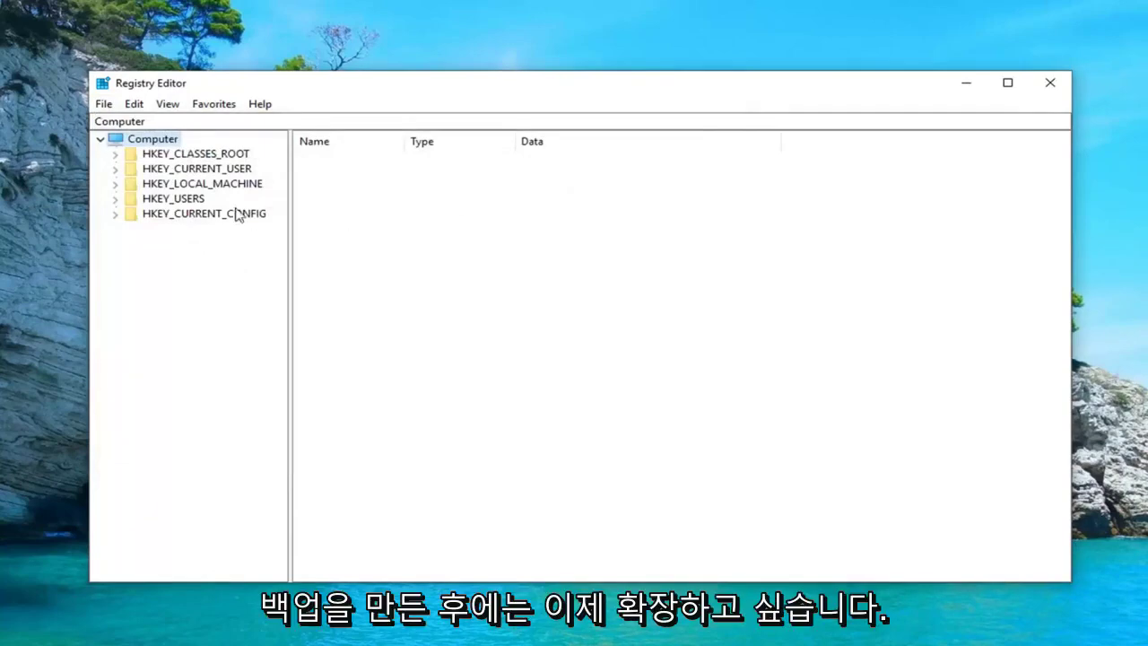
Step: Expand HKEY_CURRENT_USER, SOFTWARE and Microsoft in the registry tree, widening the tree pane
click(206, 171)
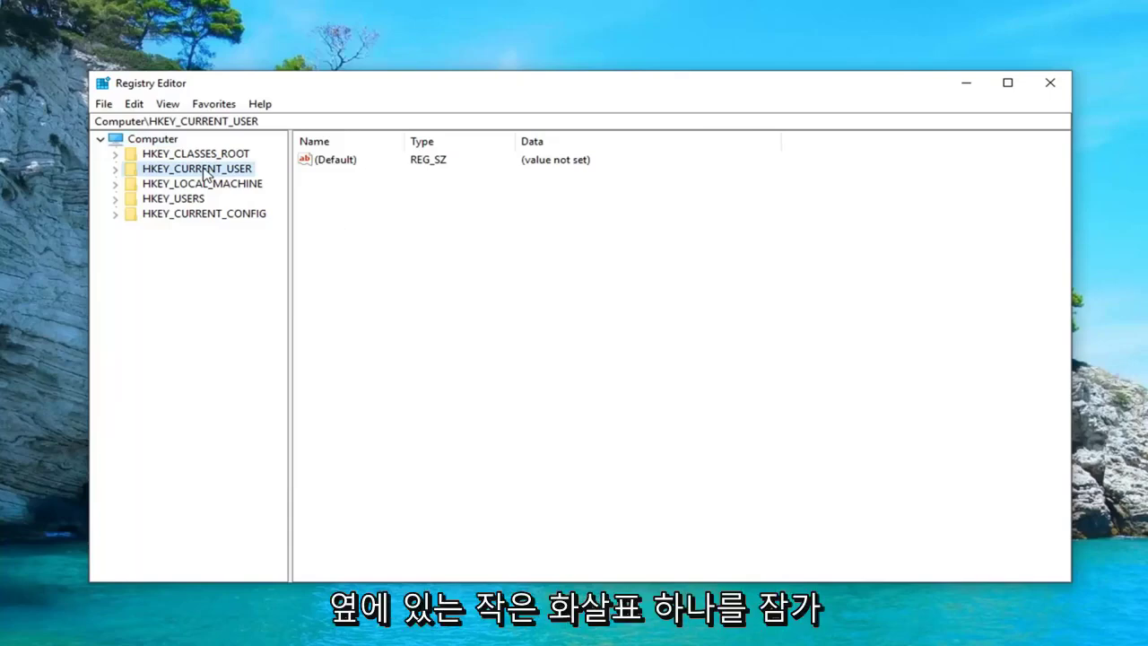
click(113, 170)
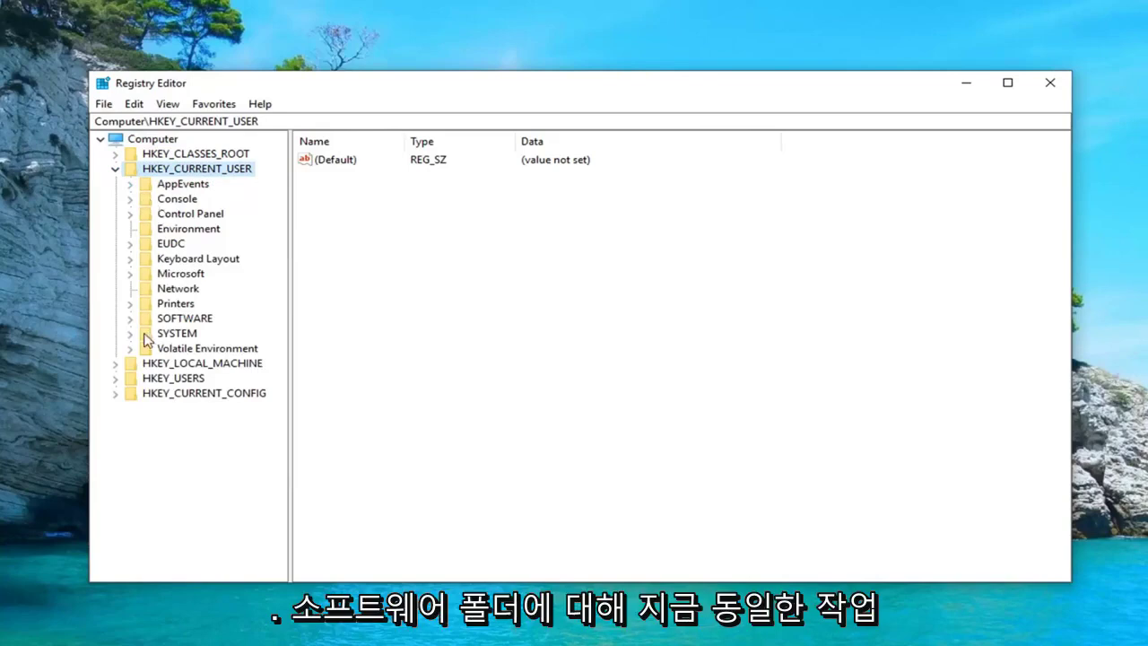
click(171, 319)
click(129, 319)
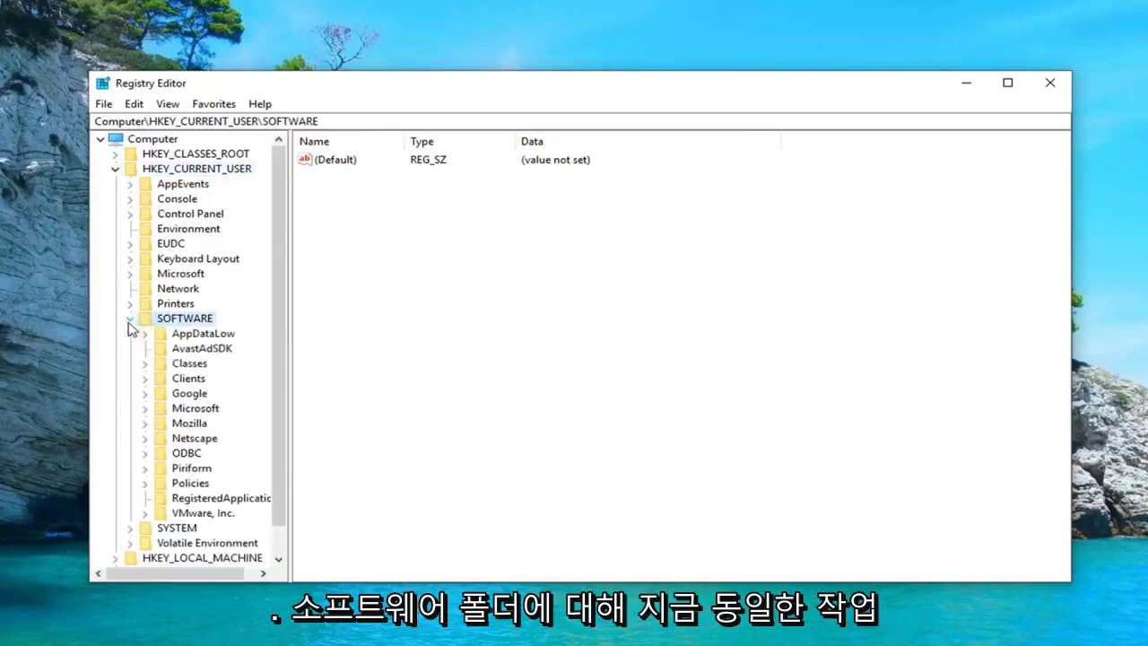
scroll(135, 349, down, 1)
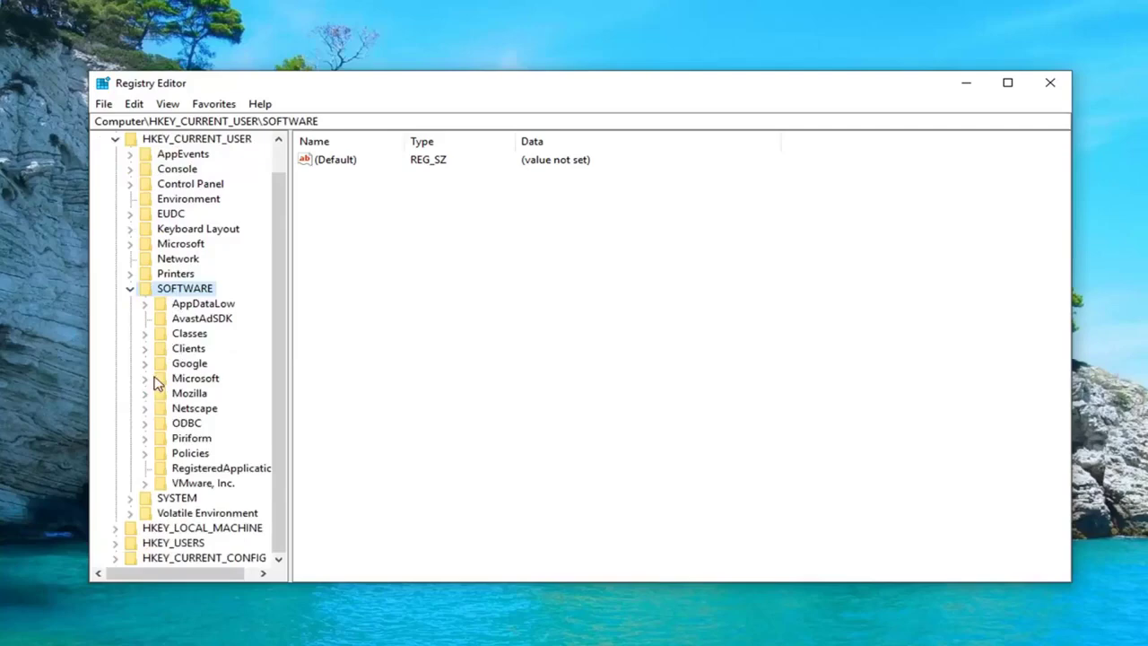
click(145, 379)
drag(289, 351, 406, 343)
scroll(218, 448, down, 18)
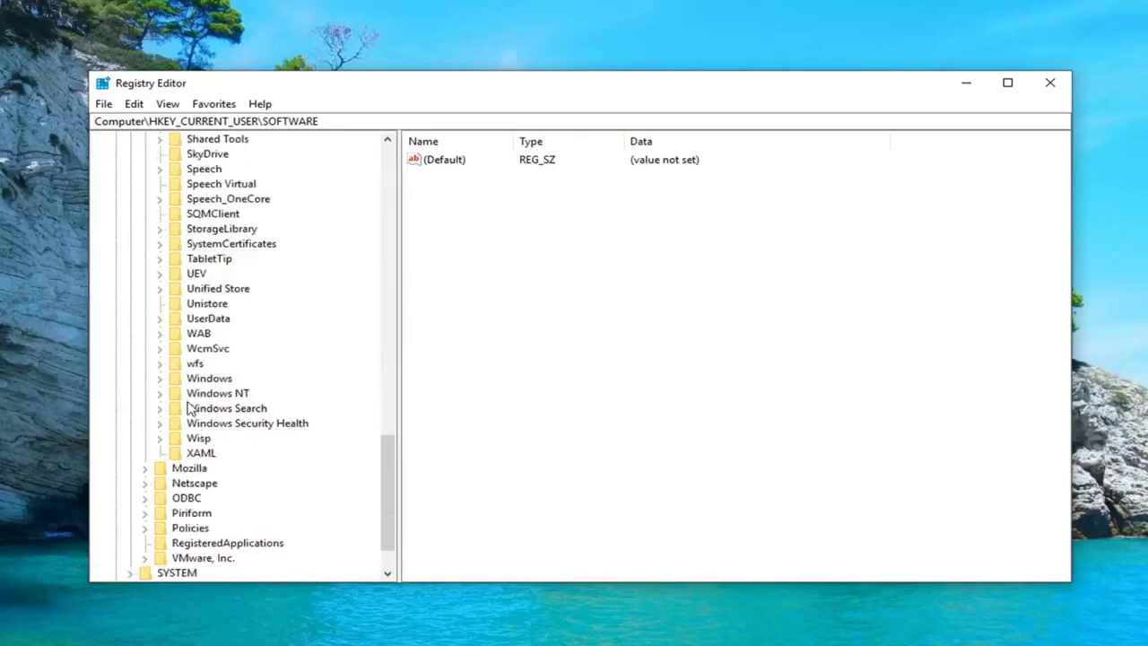
Step: Expand Windows and CurrentVersion, then expand Policies to show its Explorer subkey
click(193, 377)
click(160, 378)
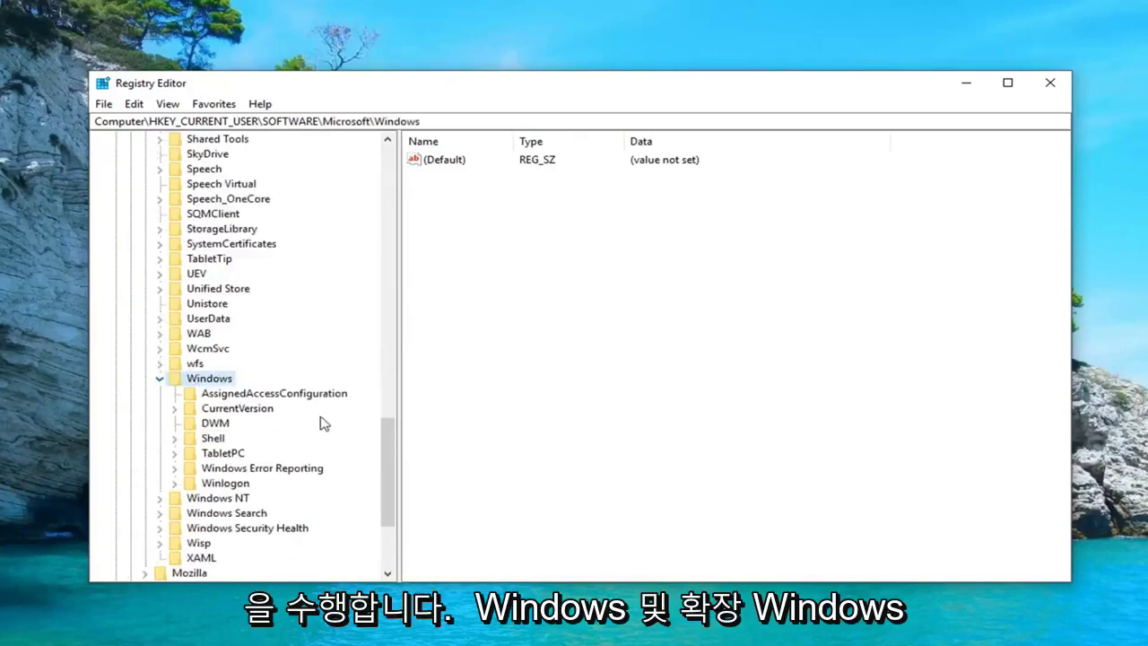
click(238, 408)
click(173, 408)
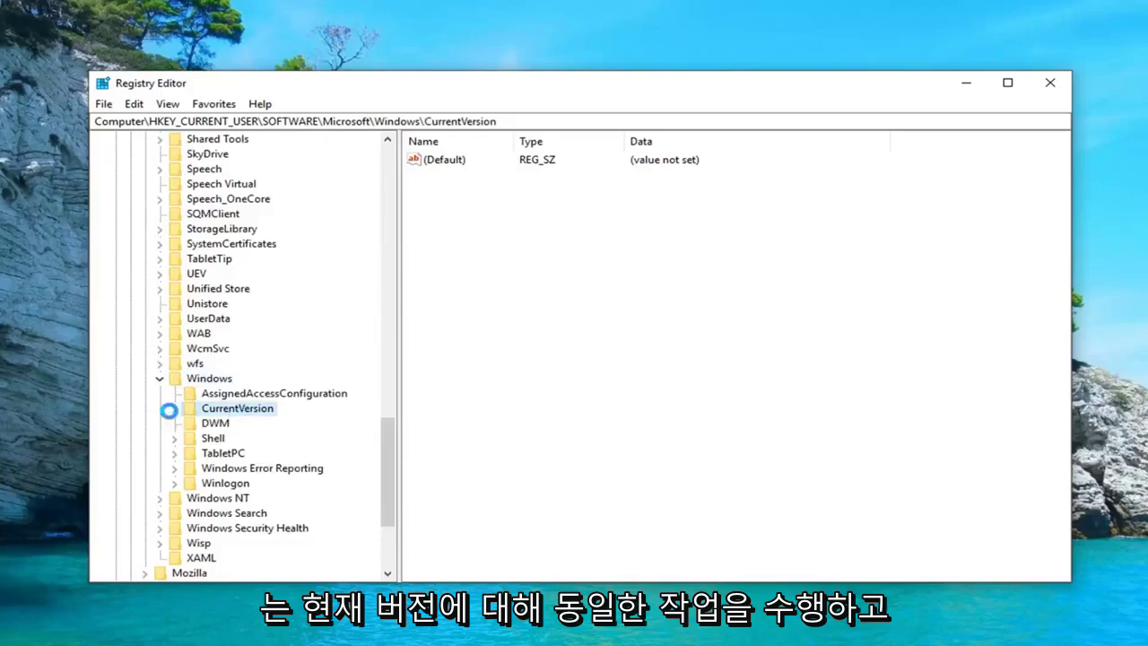
scroll(205, 418, down, 6)
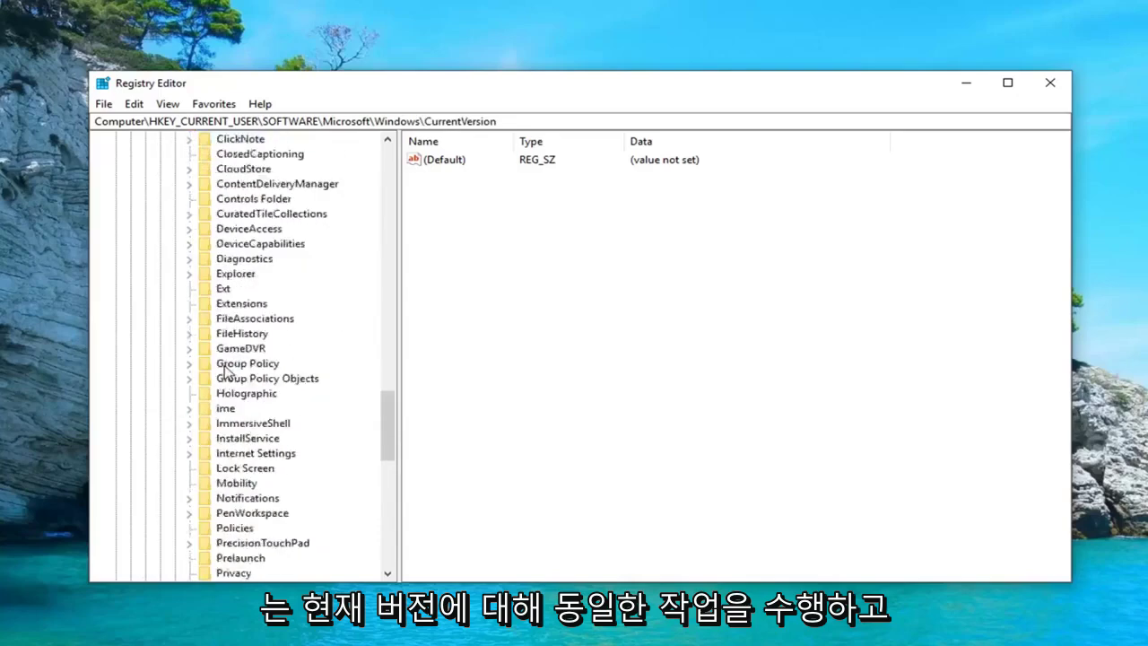
click(235, 305)
scroll(228, 357, up, 12)
scroll(226, 358, down, 7)
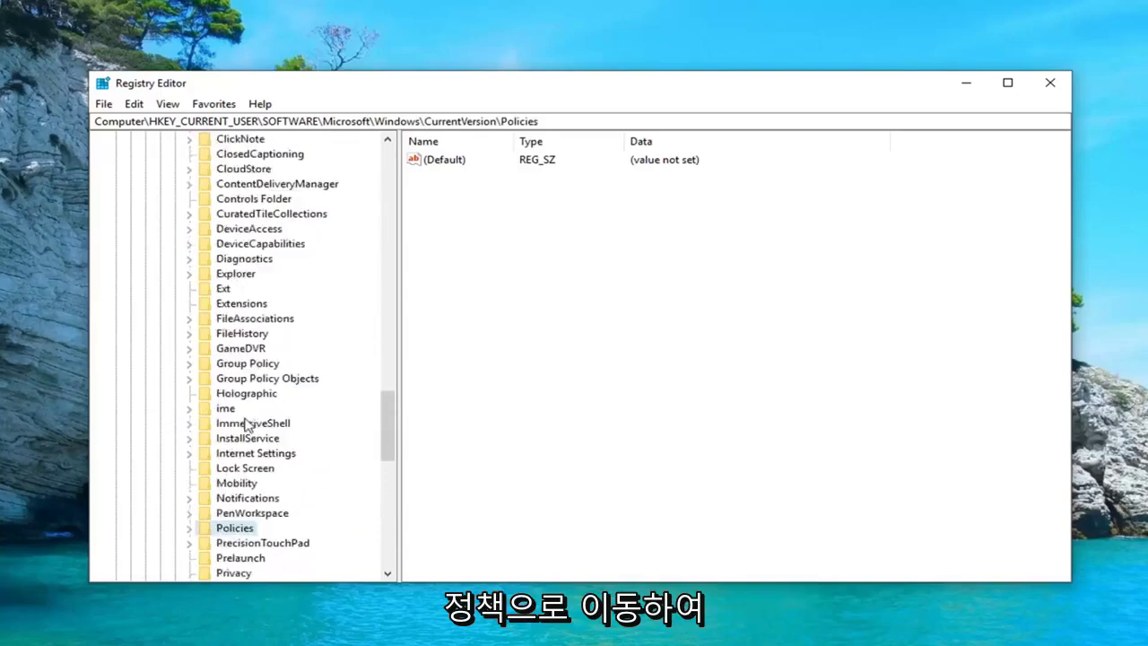
scroll(237, 494, down, 2)
click(189, 439)
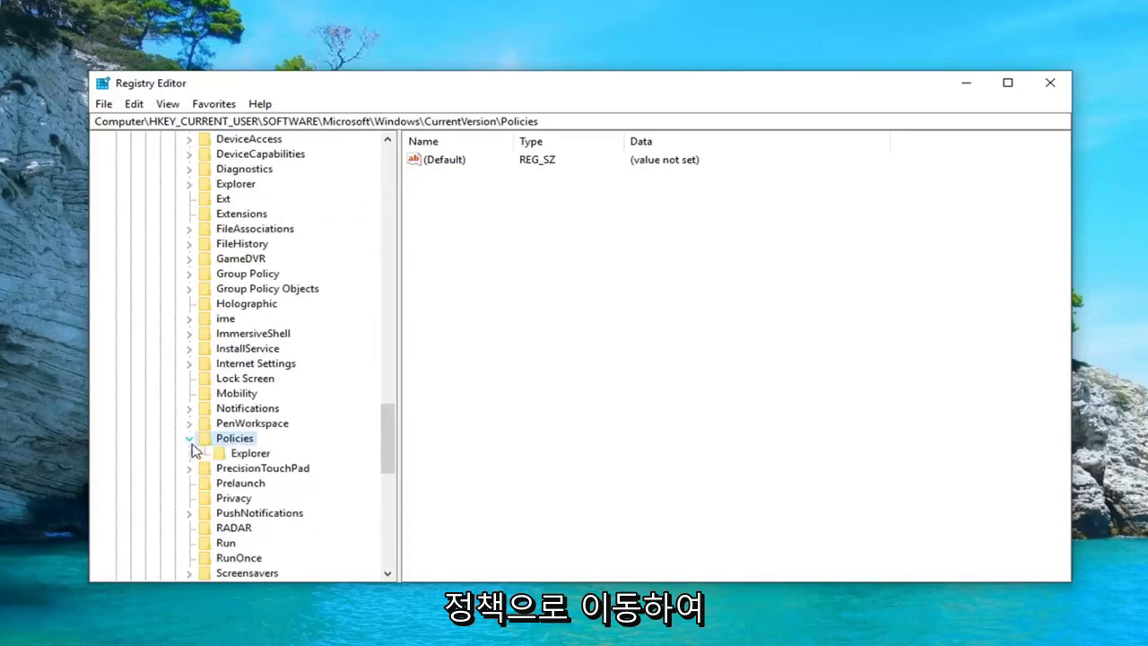
Step: In the Policies\Explorer key, set the NoClose DWORD value data to 0
click(236, 455)
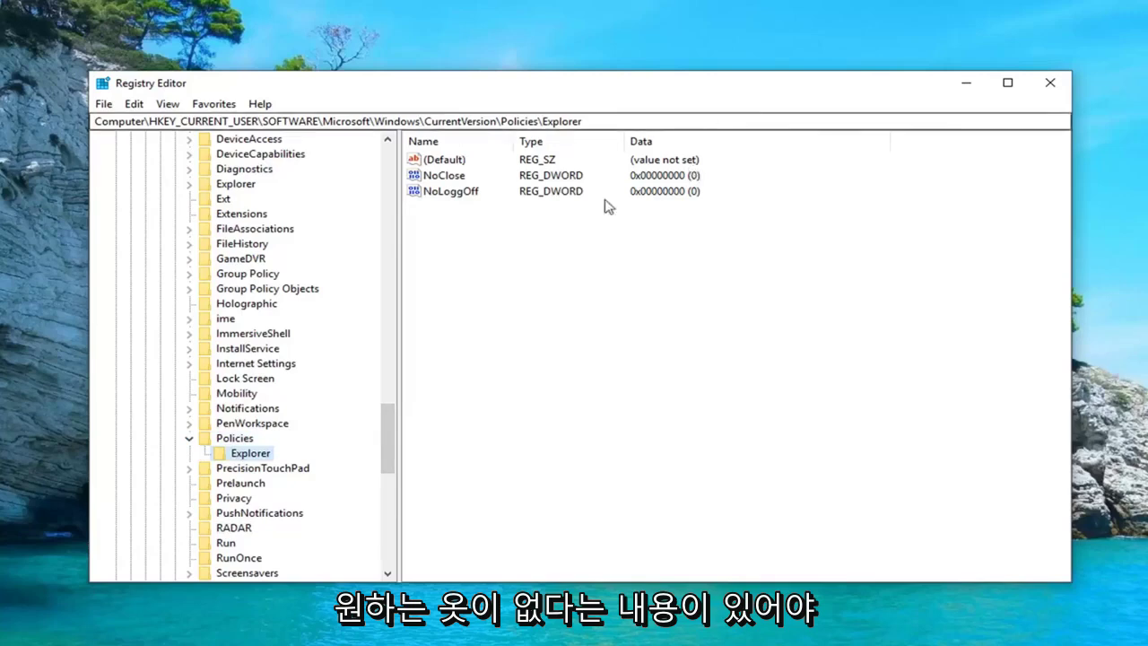
click(447, 176)
double_click(447, 176)
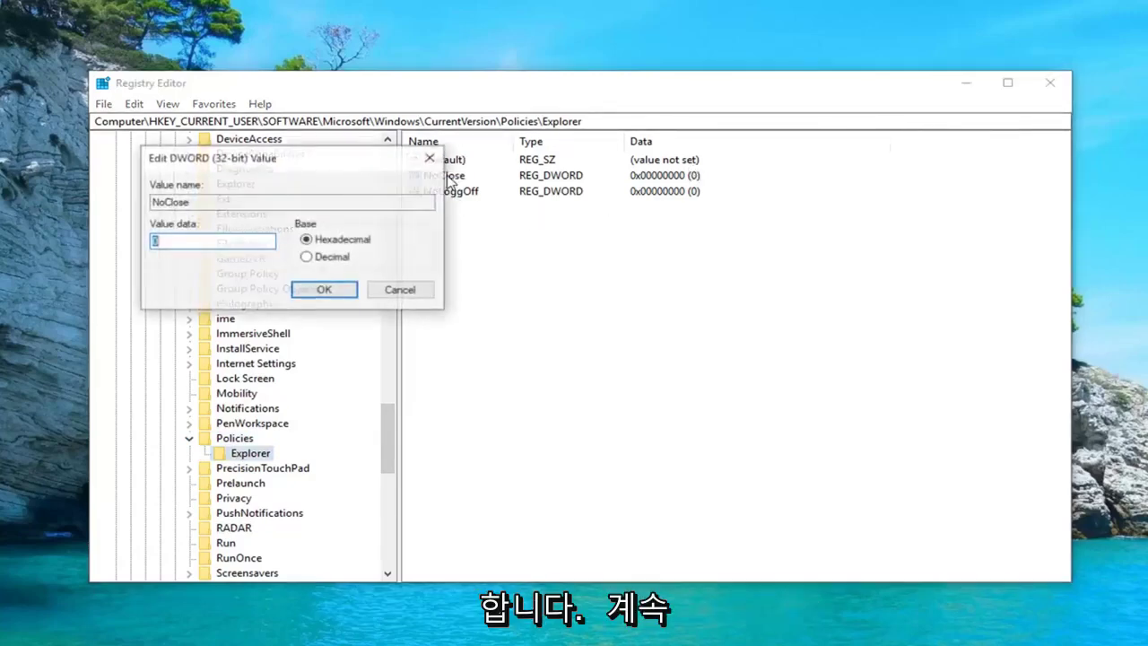
drag(301, 168, 729, 217)
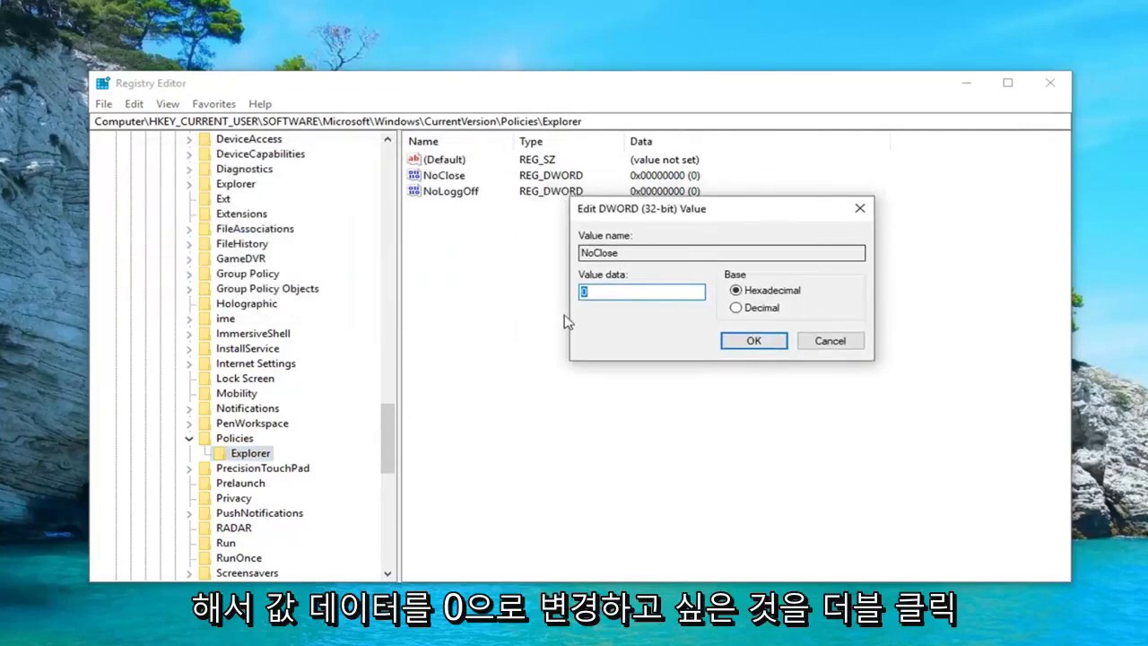
click(588, 292)
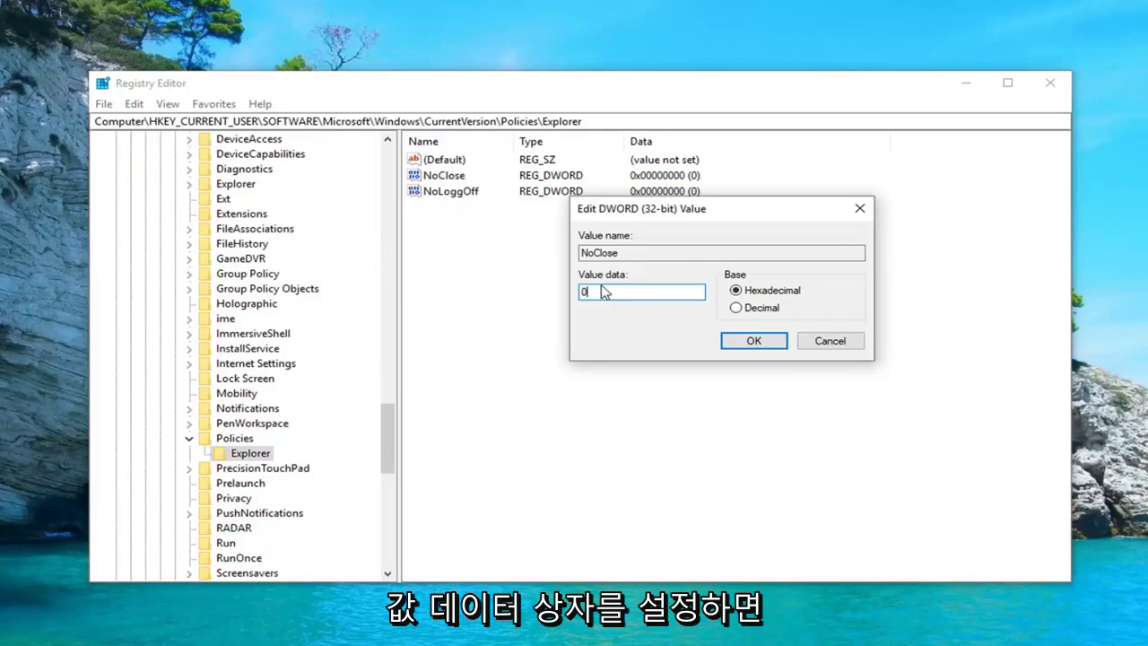
click(754, 341)
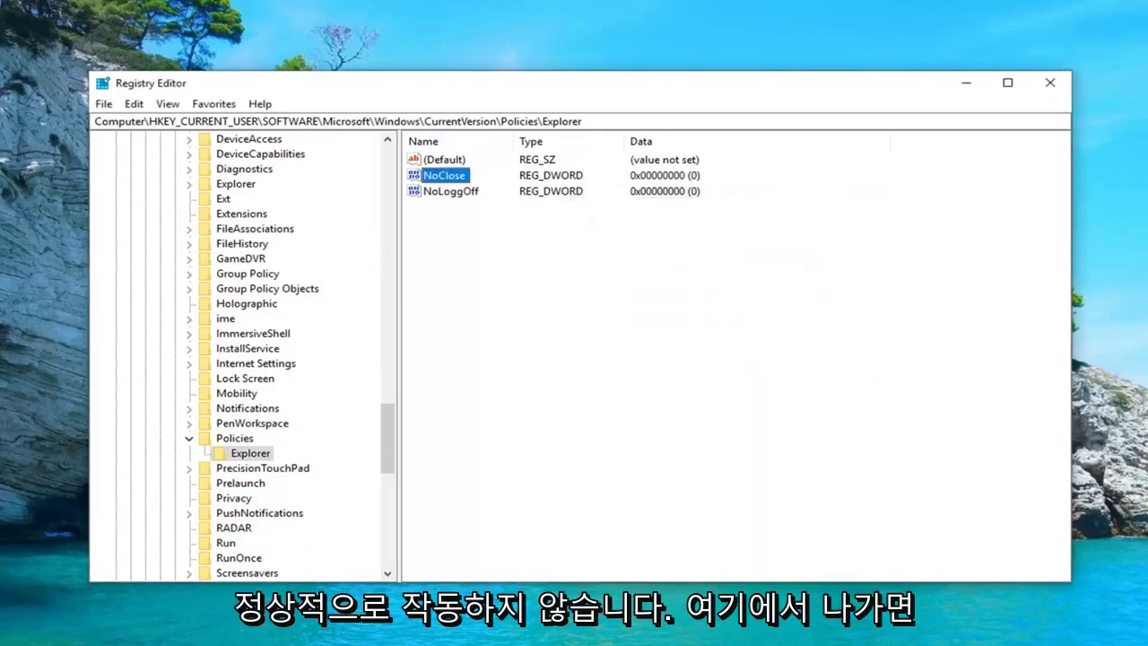
click(1049, 83)
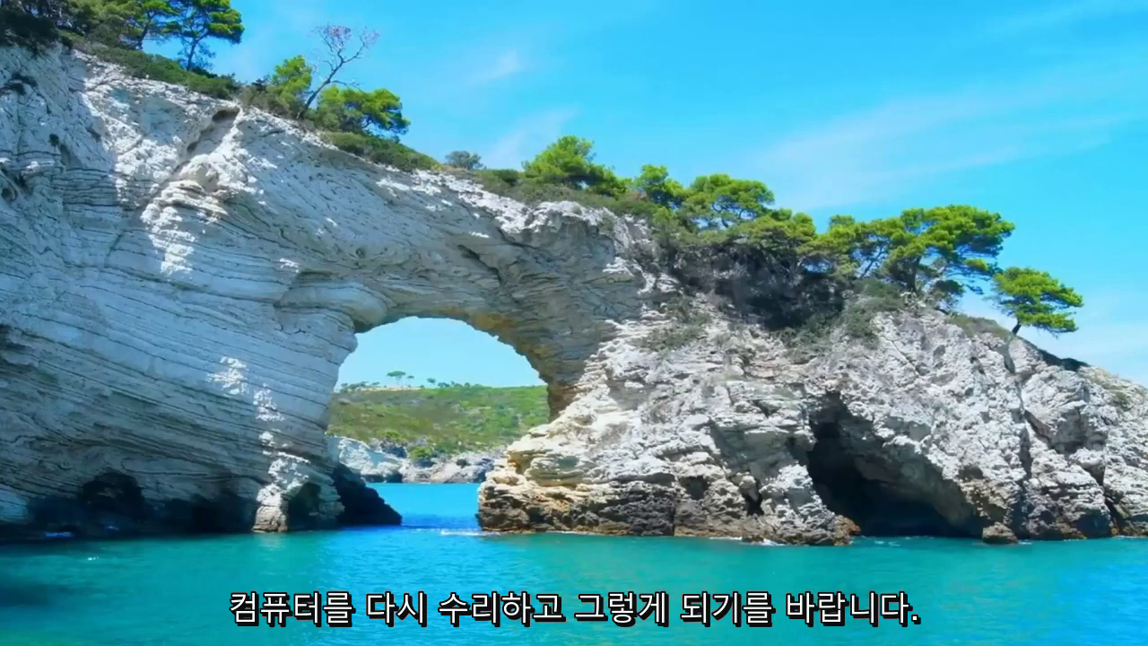